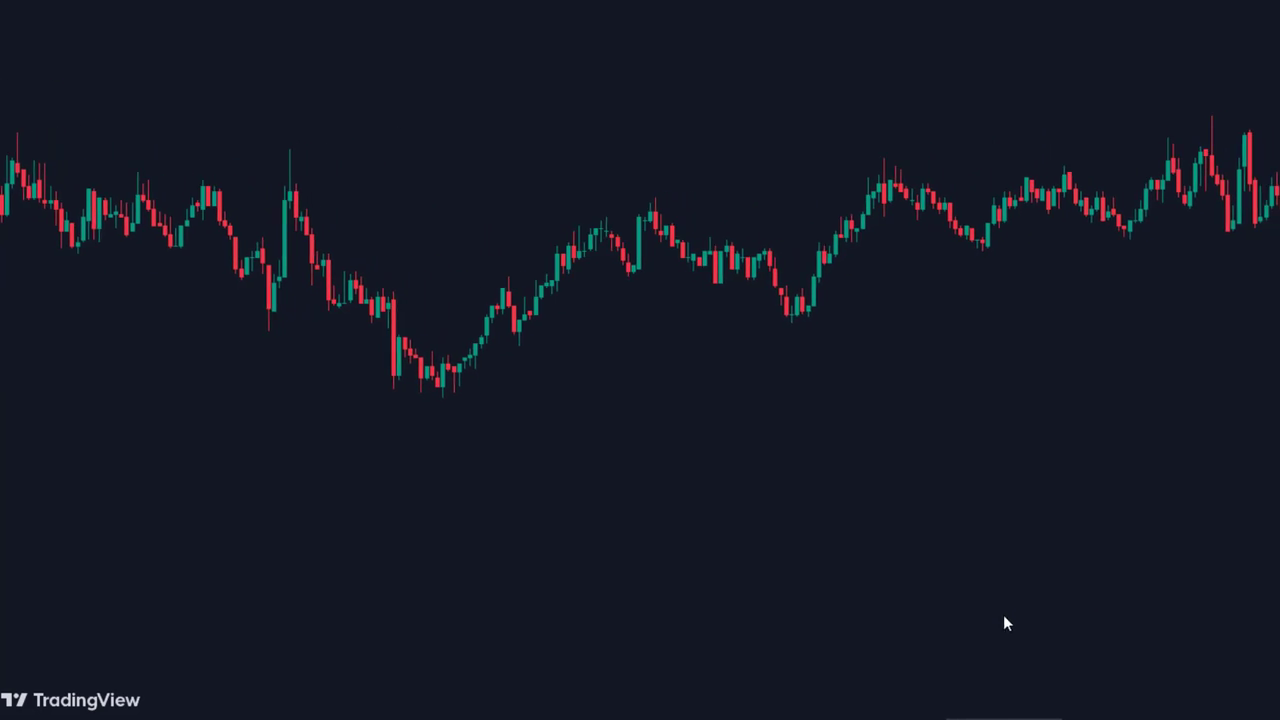
Examine the price swings along the candlestick chart's history.
drag(1004, 616, 881, 613)
drag(1268, 654, 932, 650)
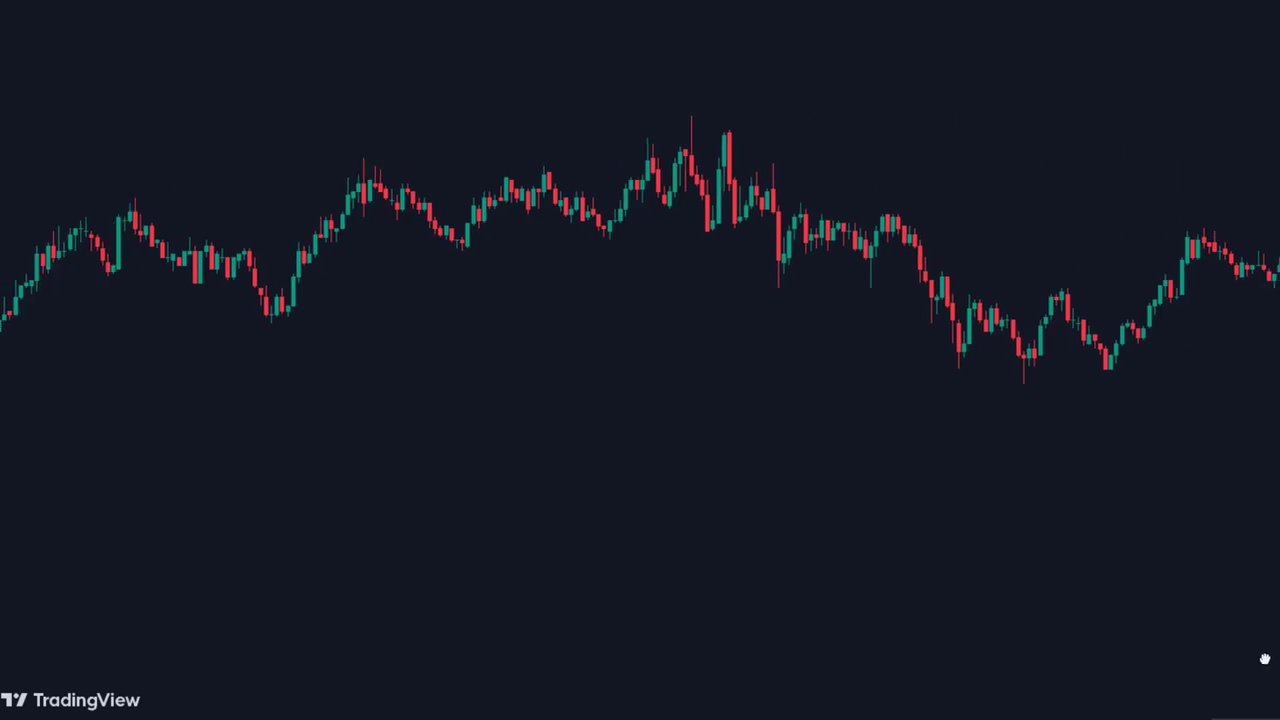
drag(1266, 663, 1100, 651)
drag(1249, 624, 1060, 614)
drag(1279, 614, 1016, 617)
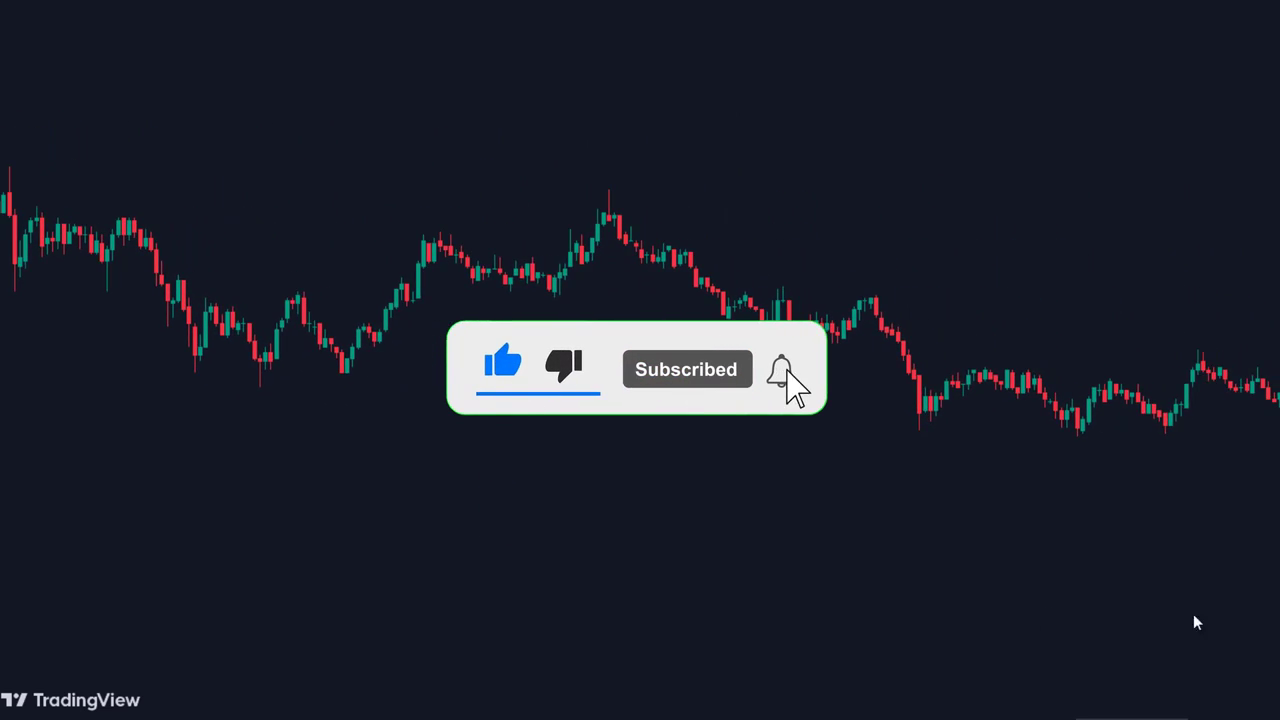
drag(1279, 640, 1108, 637)
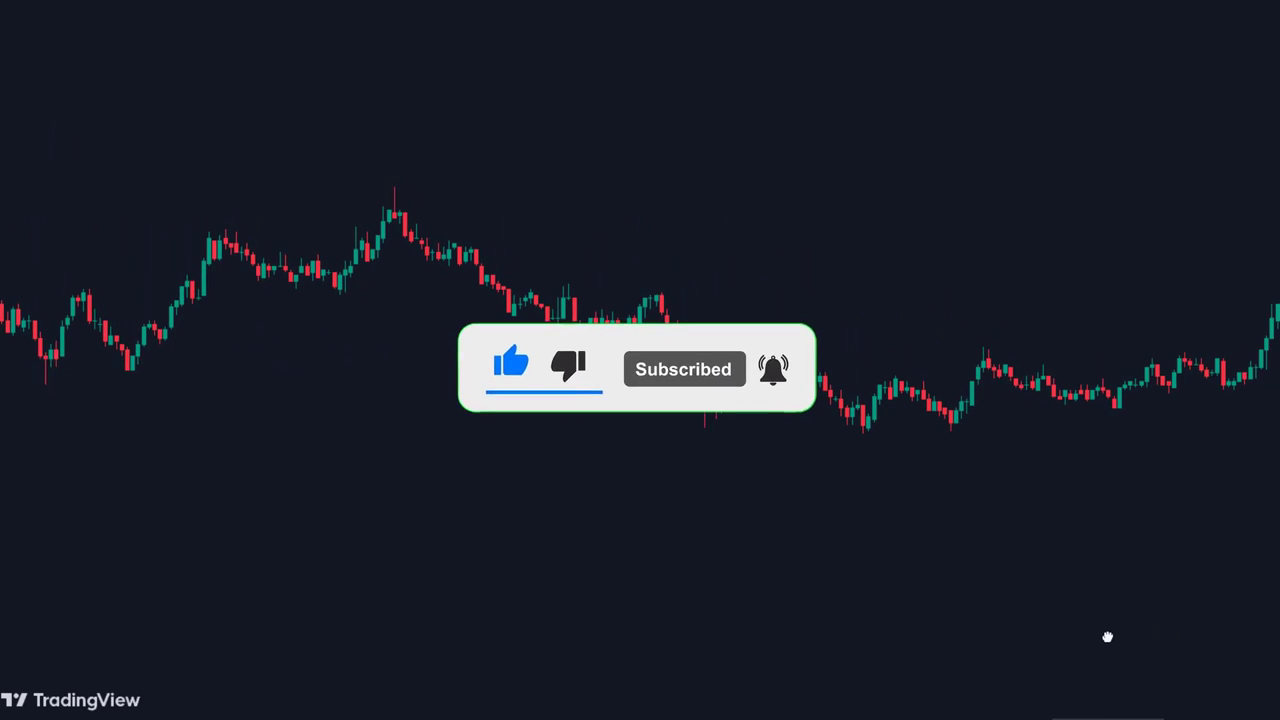
drag(1279, 628, 1151, 611)
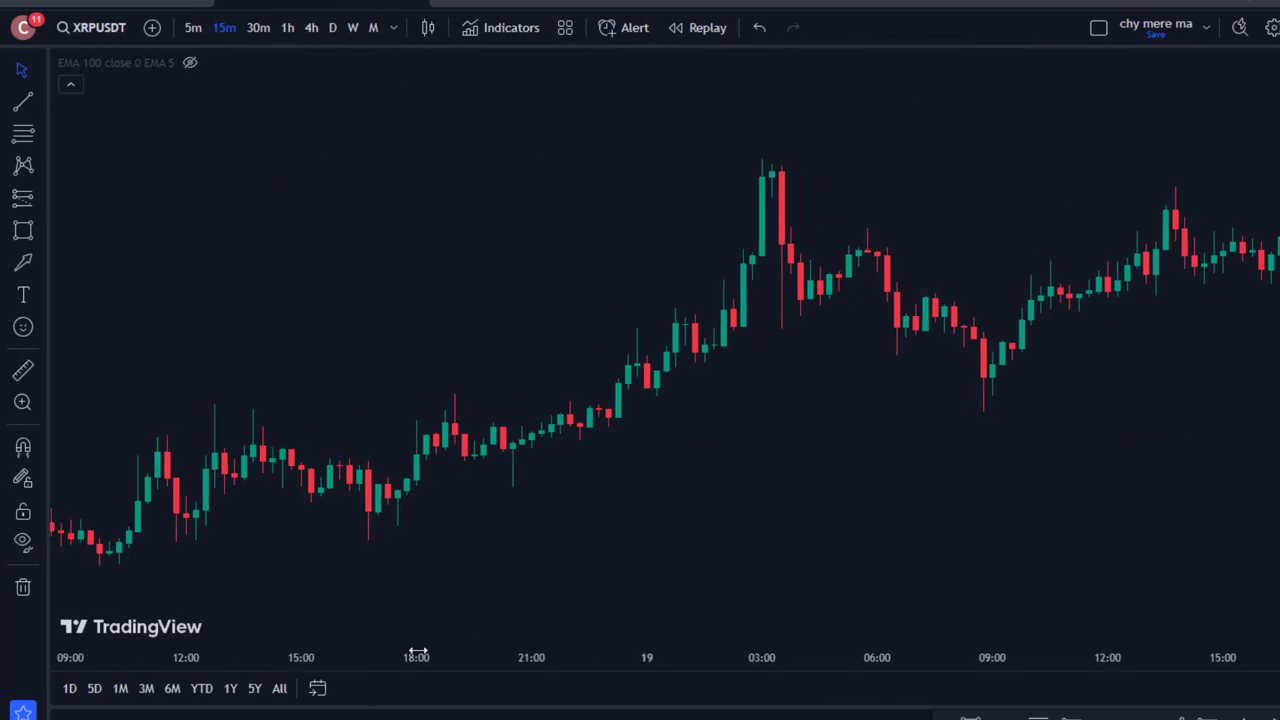
drag(417, 655, 349, 663)
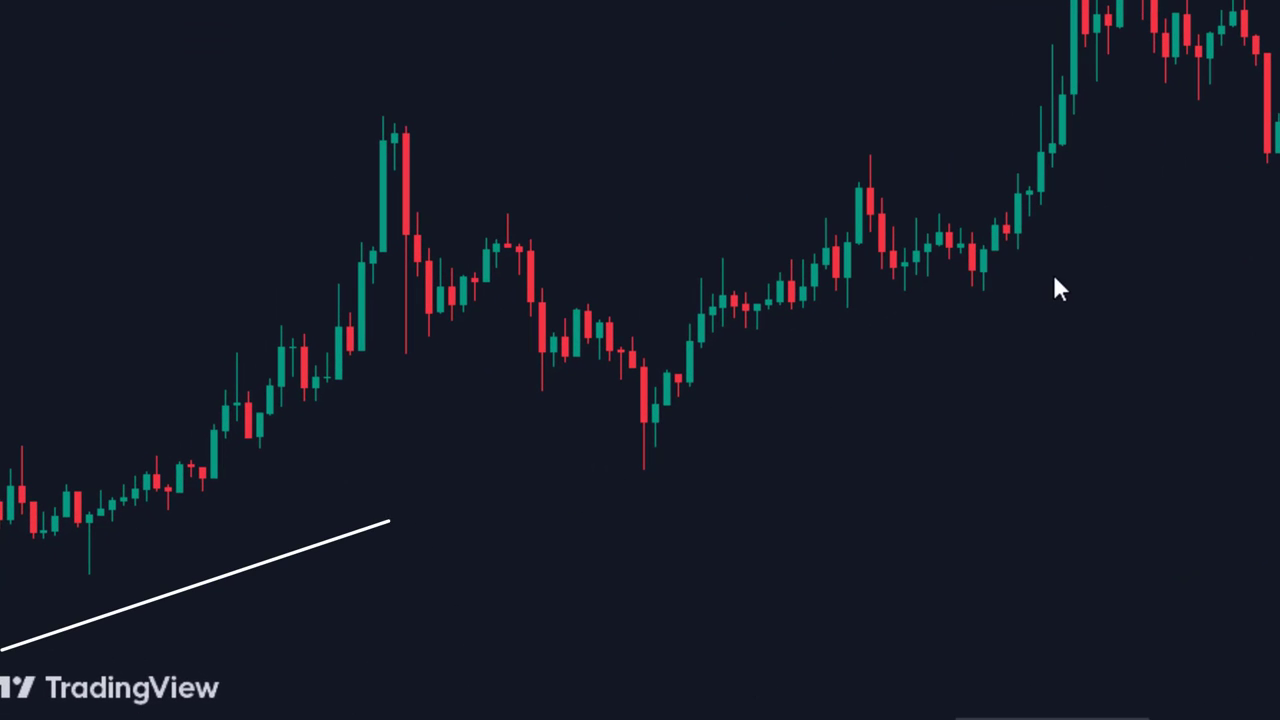
Place a long position at the pullback low with a 0.0137 (1.75%) stop and 0.0449 (5.75%) target, extending it to the later rally.
click(657, 383)
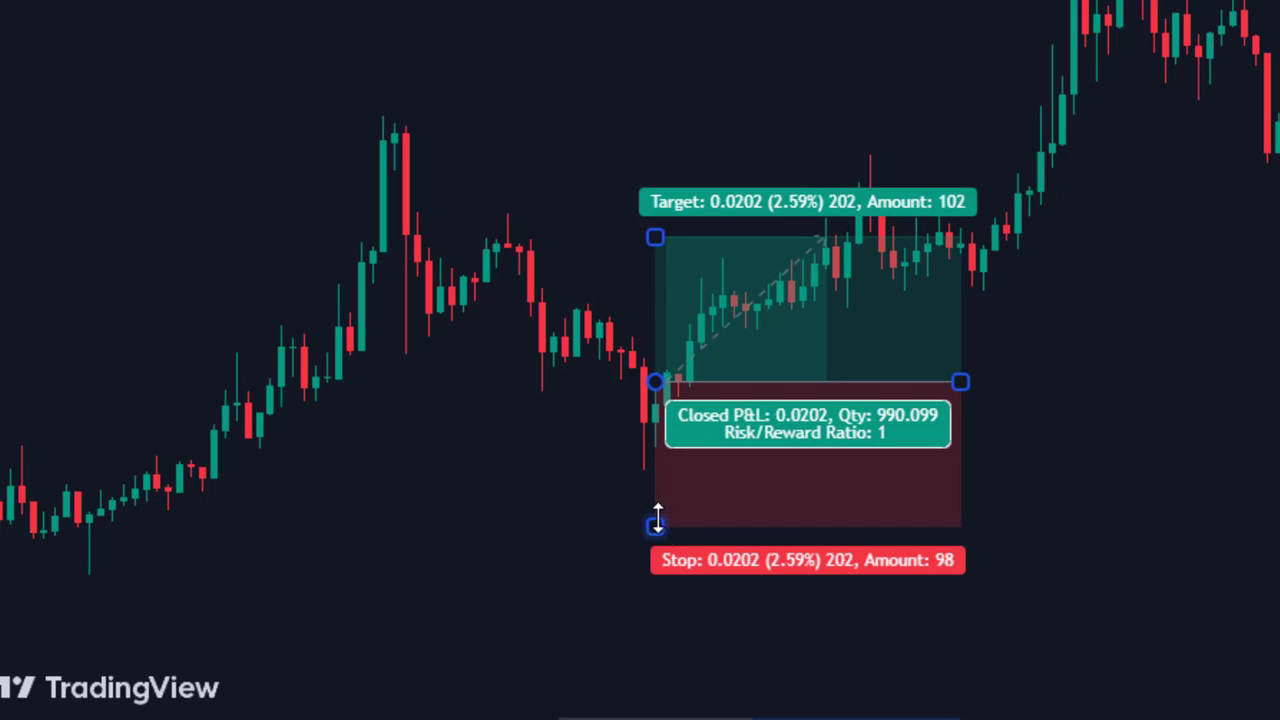
drag(658, 506, 659, 478)
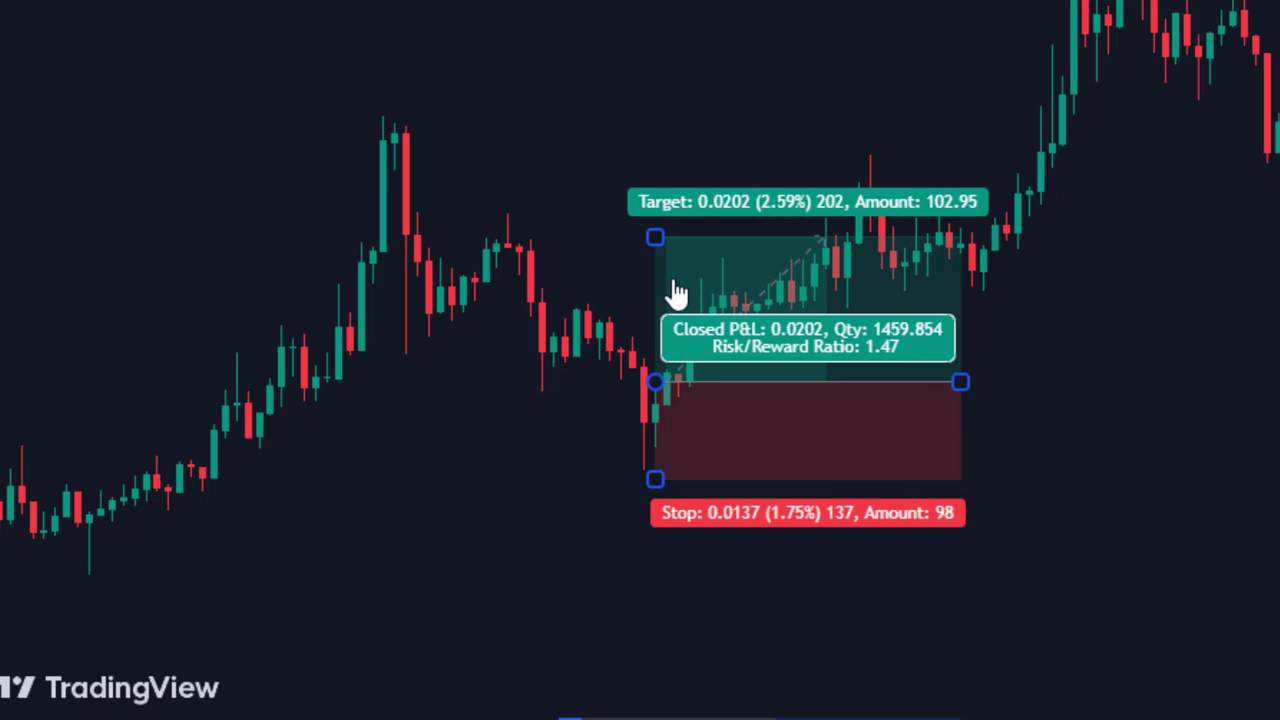
drag(657, 237, 690, 60)
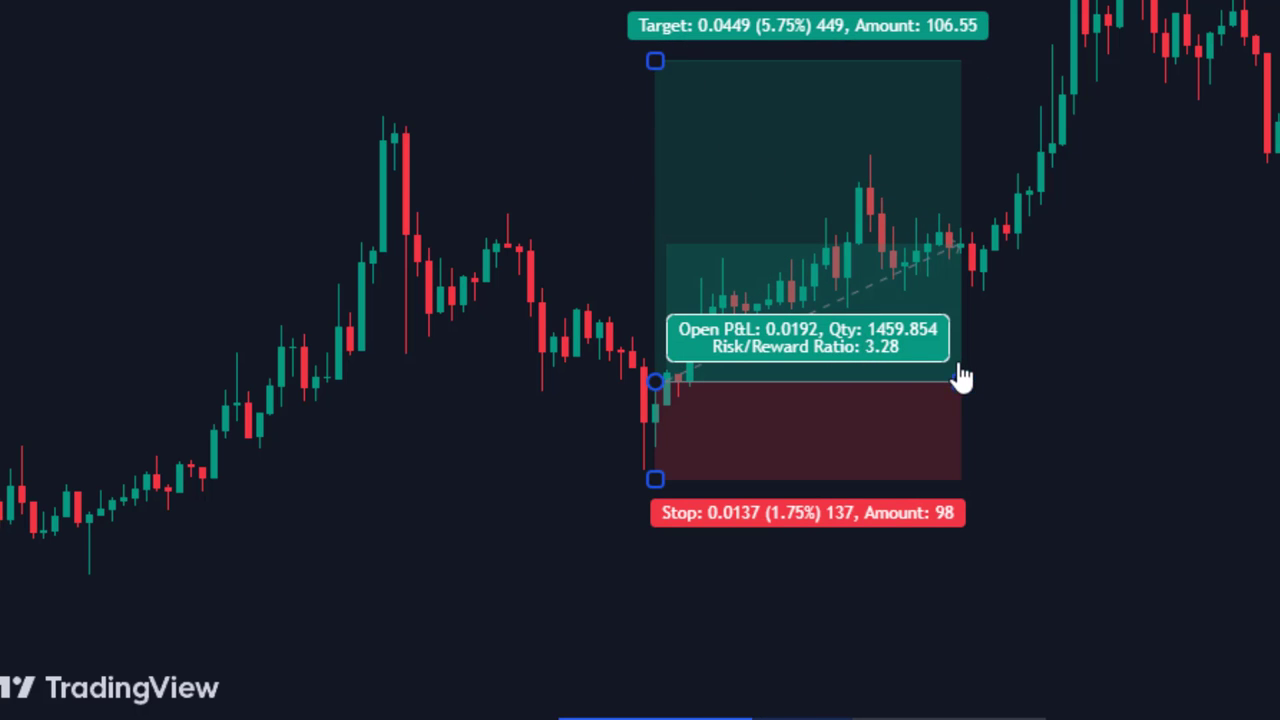
drag(955, 382, 1089, 369)
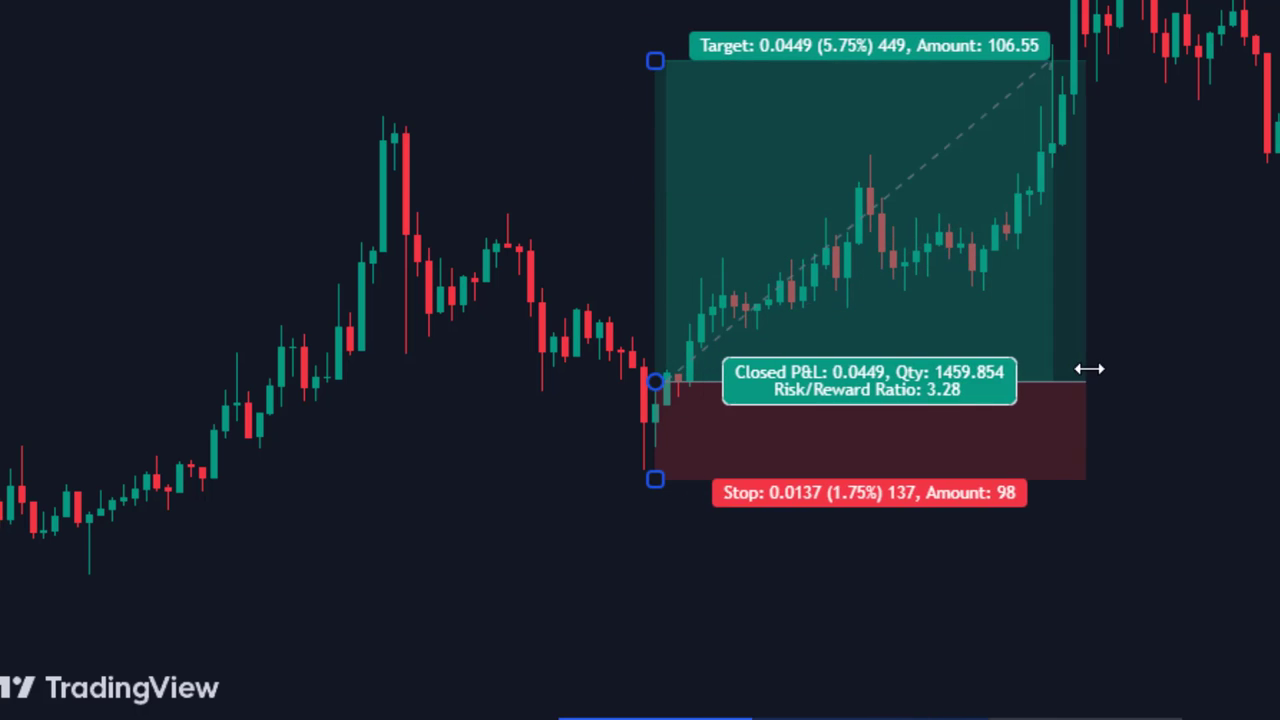
Review the long position against the preceding uptrend and the price action that follows it.
drag(1157, 468, 1279, 439)
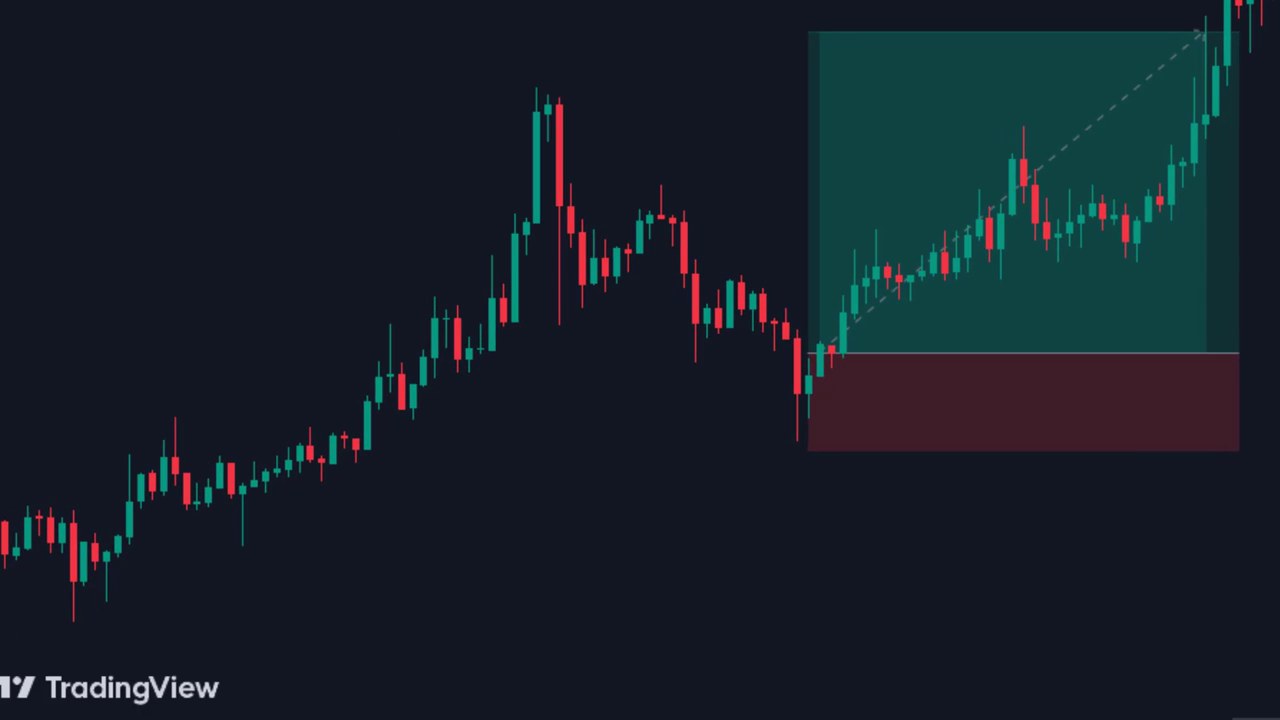
drag(1208, 514, 1251, 489)
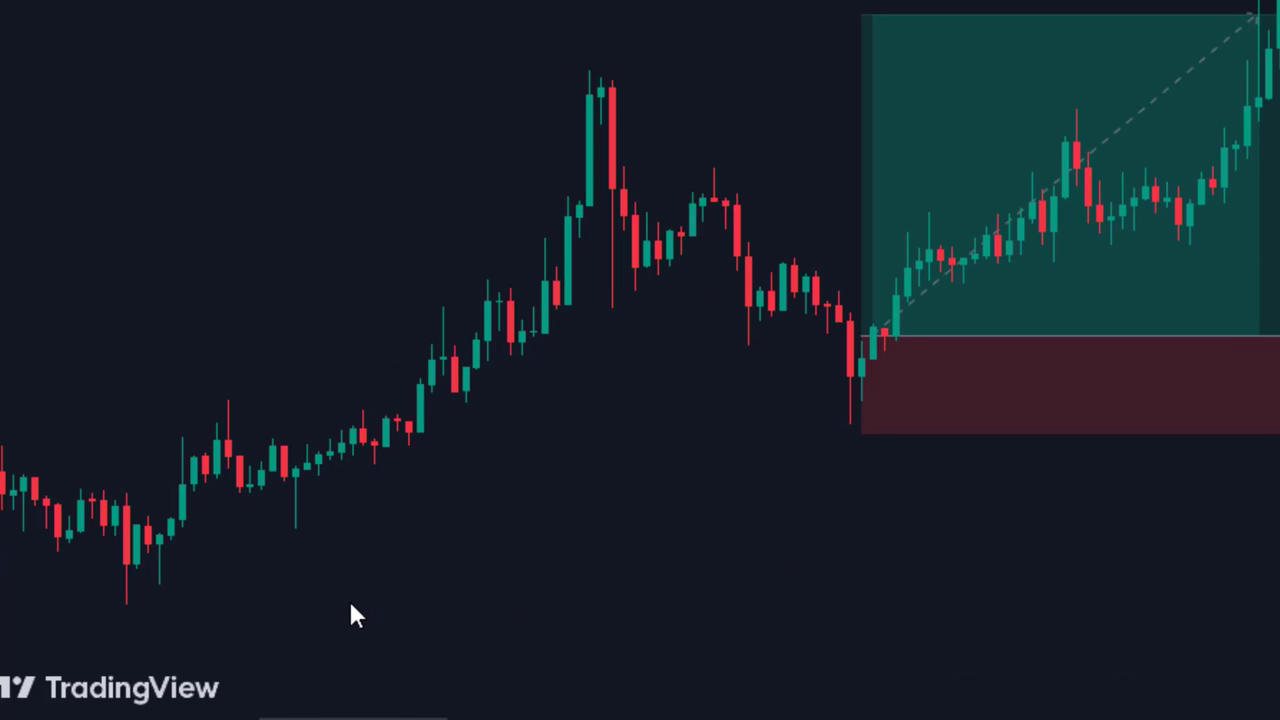
scroll(351, 606, left, 2)
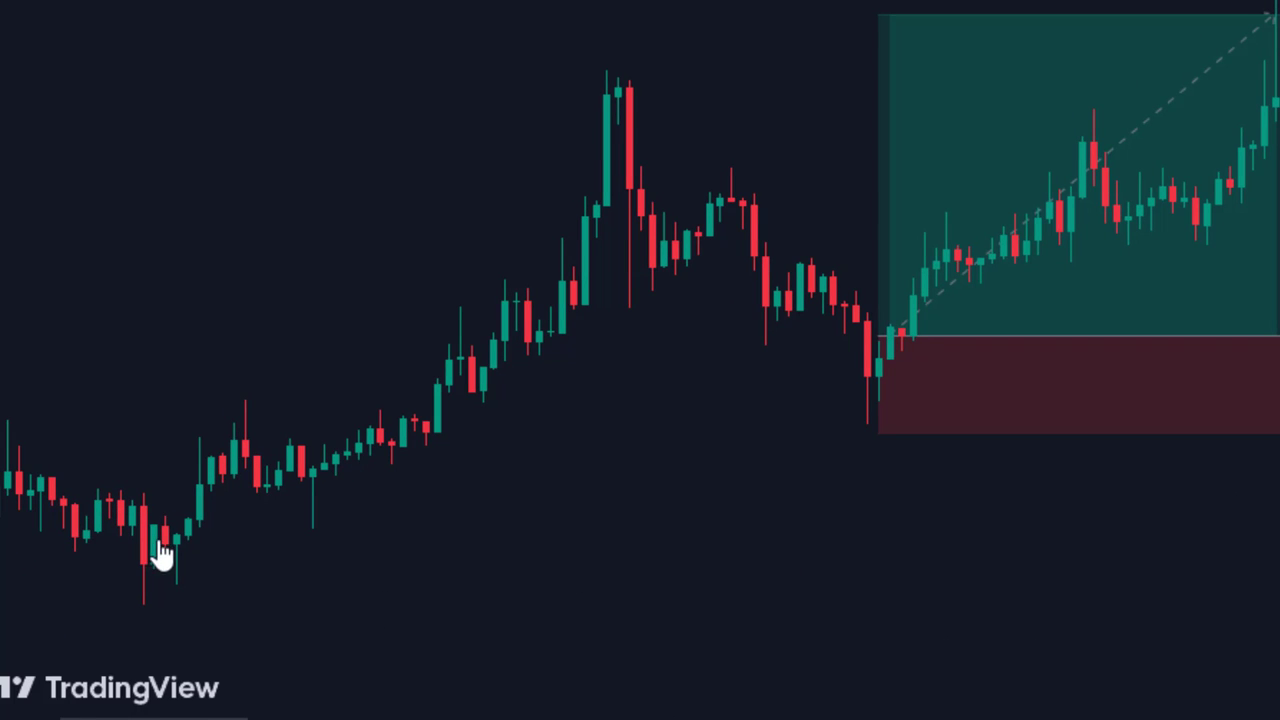
click(875, 385)
scroll(1243, 214, down, 3)
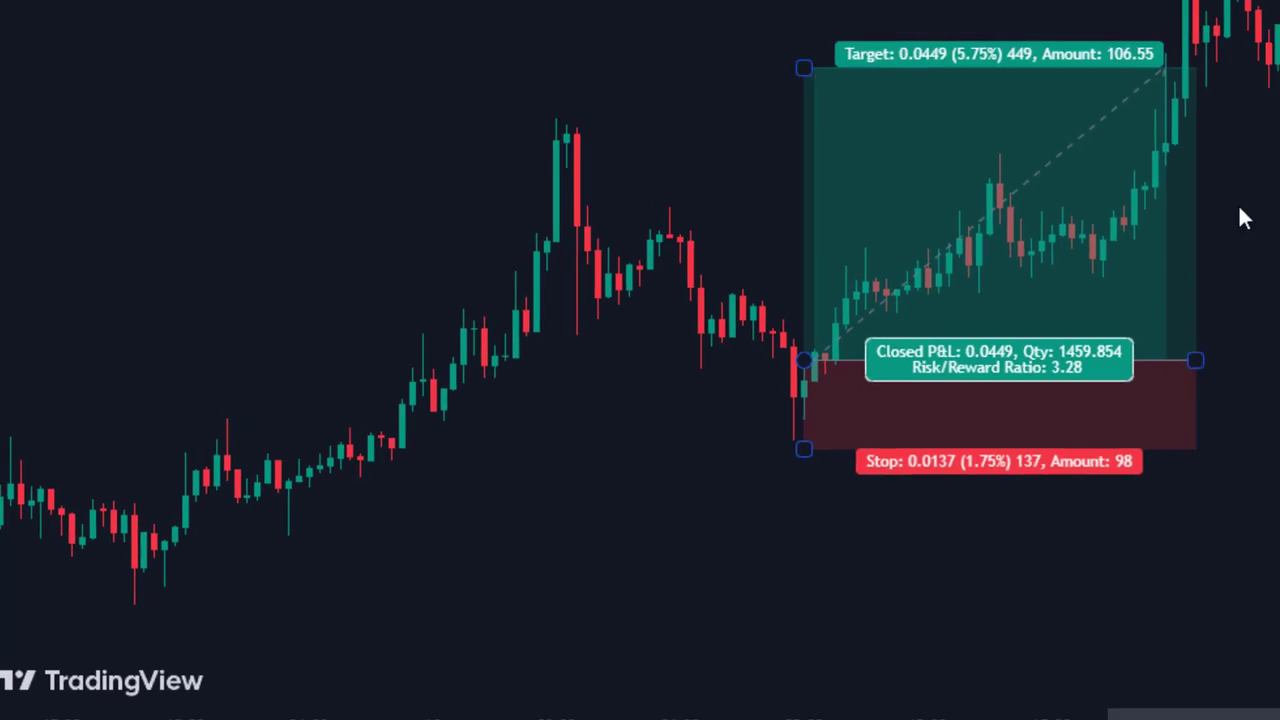
click(1035, 267)
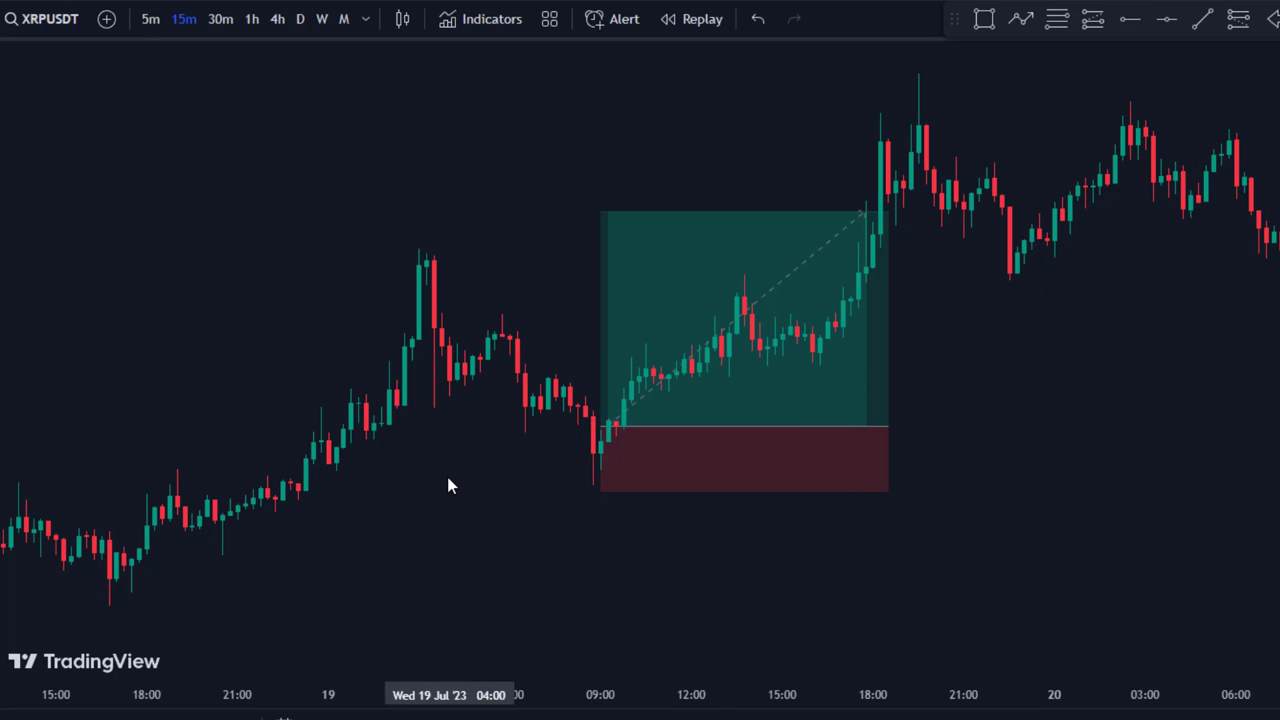
drag(480, 498, 403, 490)
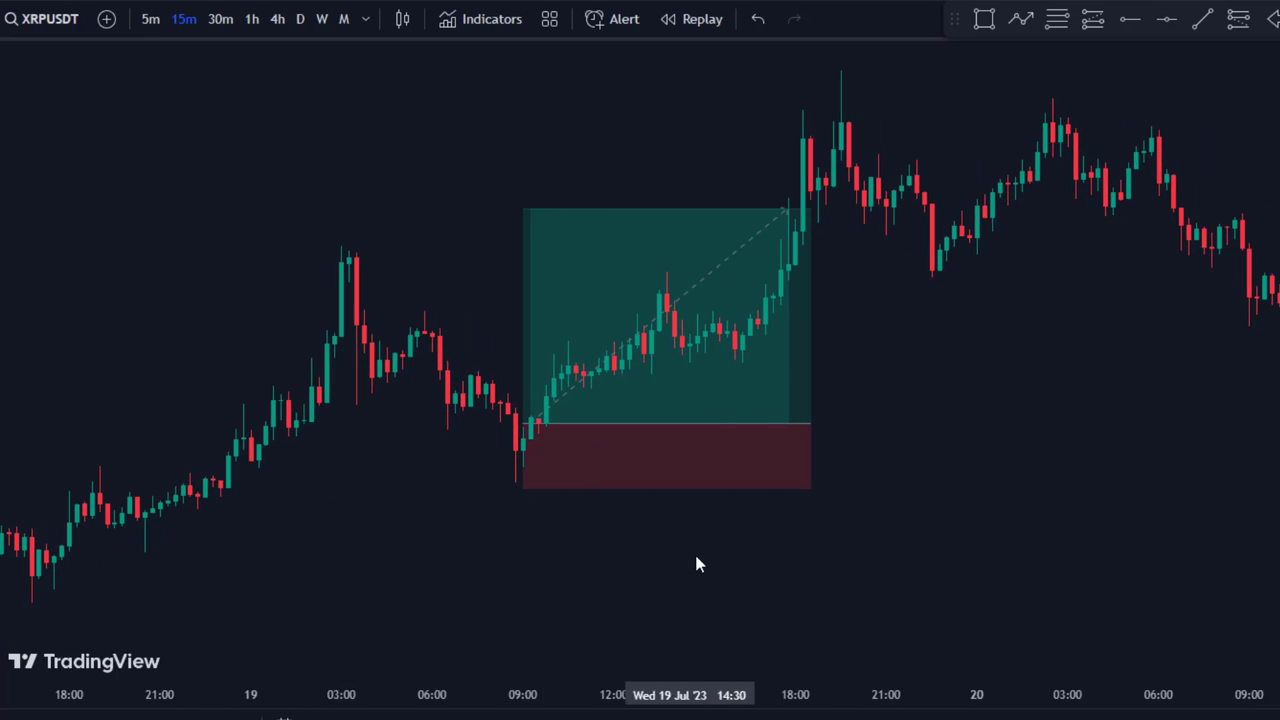
drag(697, 563, 603, 559)
scroll(603, 559, right, 3)
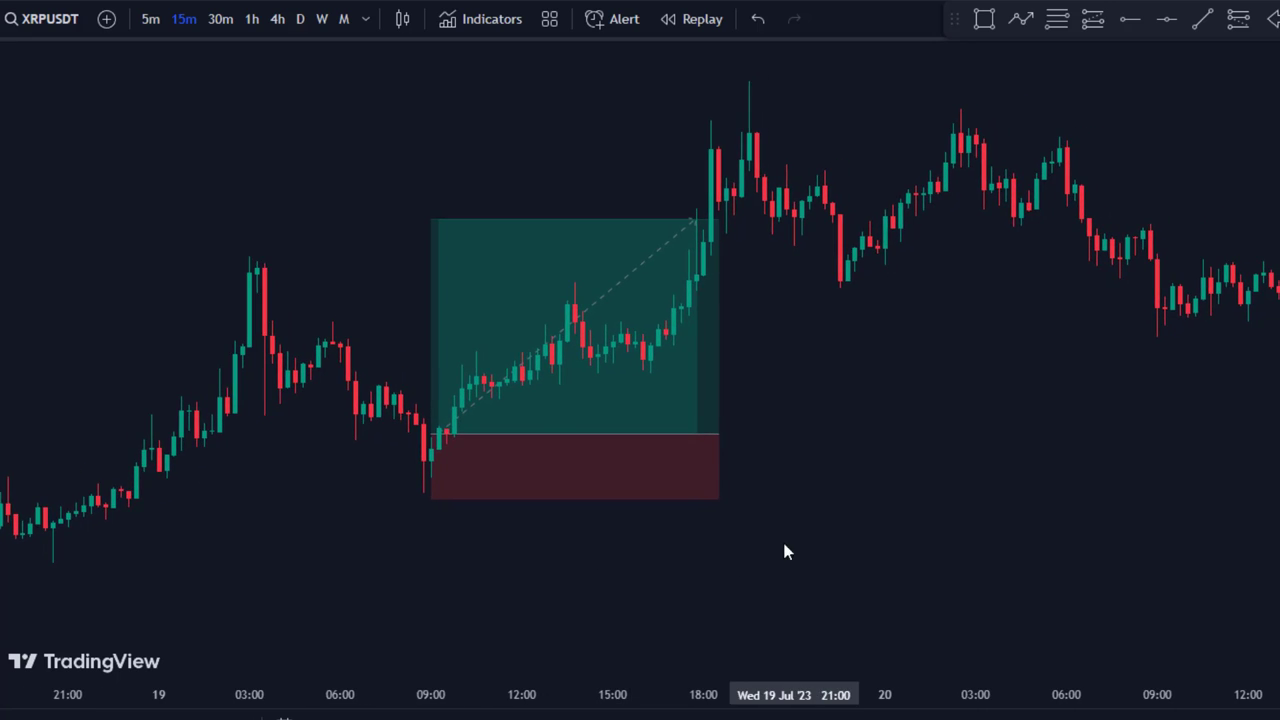
scroll(806, 526, right, 2)
drag(820, 526, 928, 508)
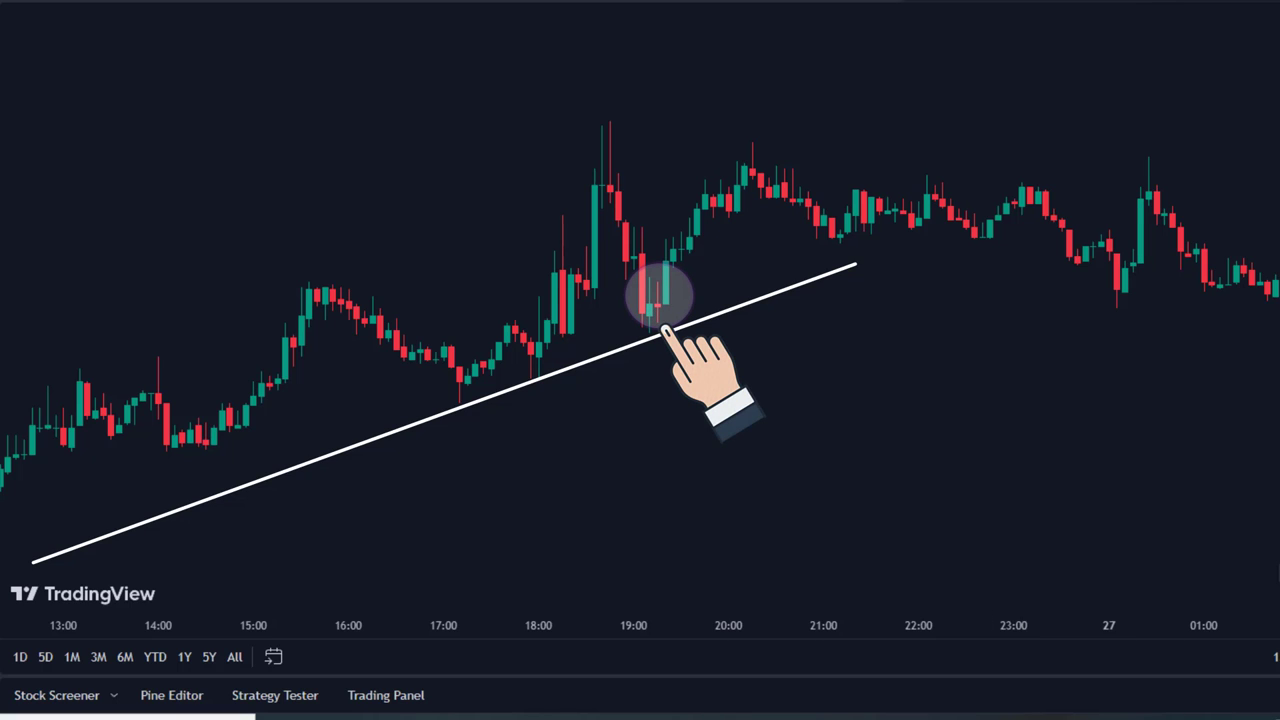
Place a short position at the 19:20 pullback low on 26 Jul and move its target lower.
click(657, 311)
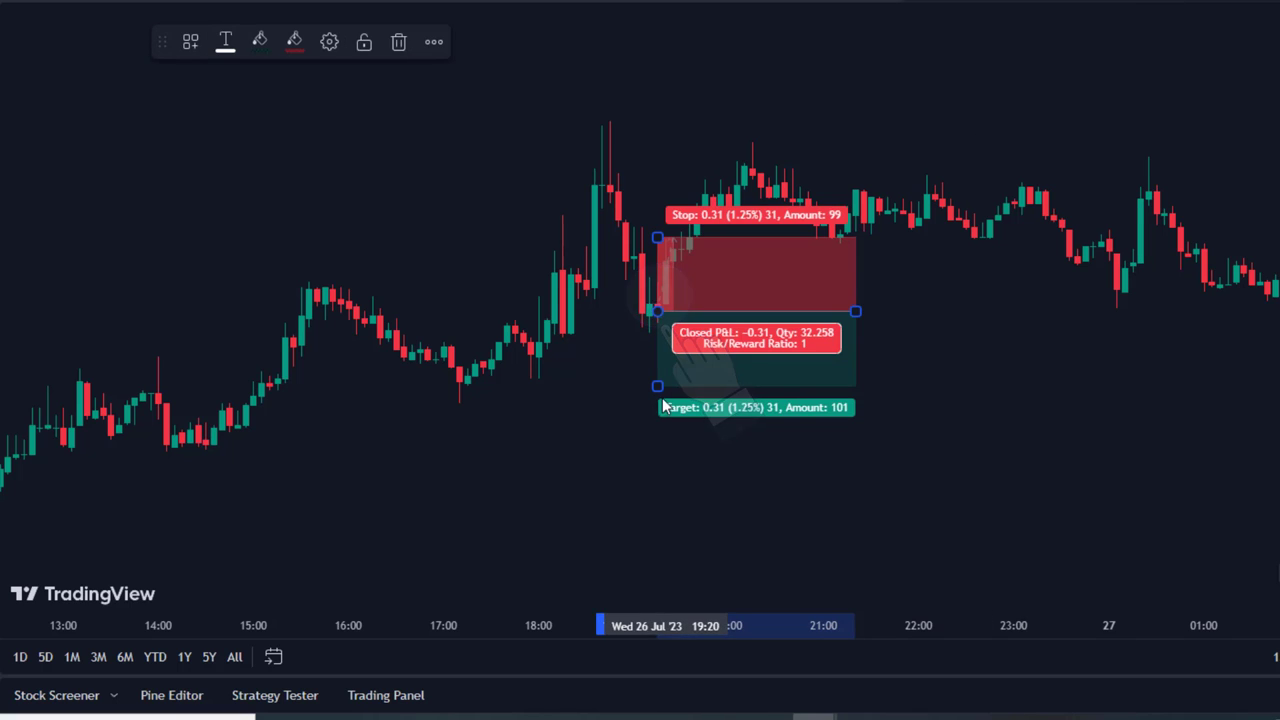
drag(657, 386, 657, 475)
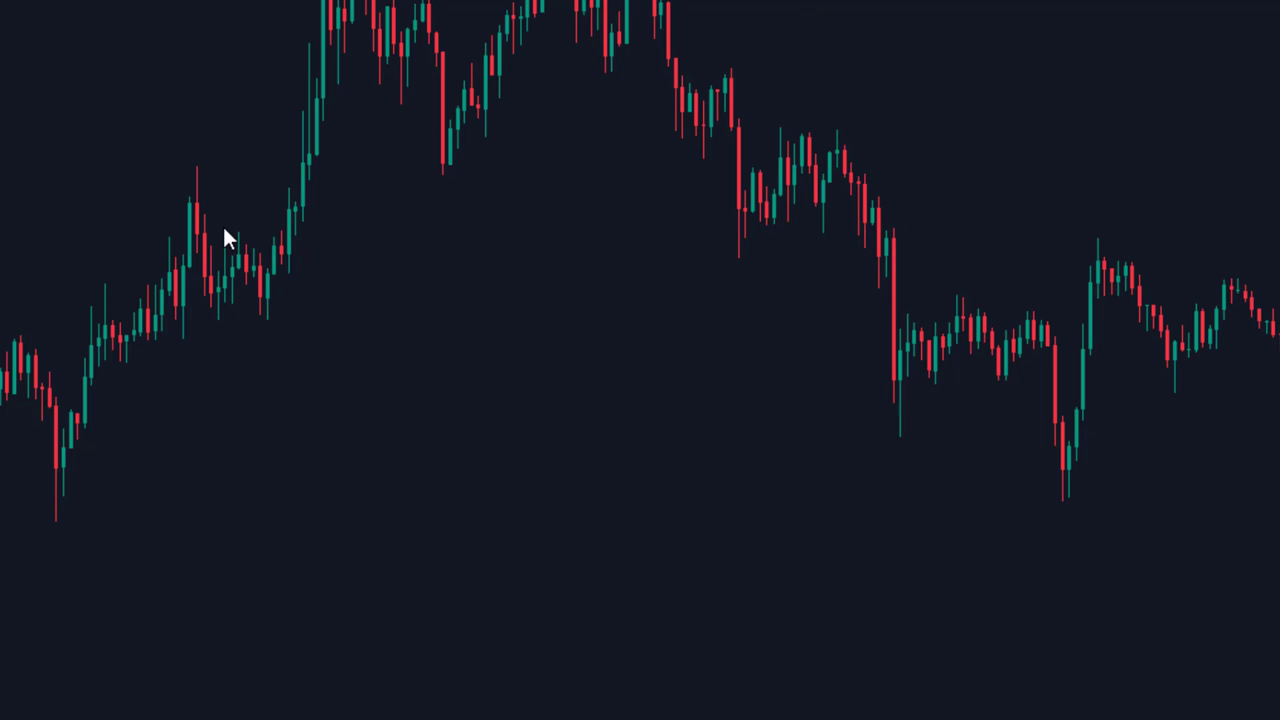
Draw a thin horizontal rectangle over the support and resistance zone and extend it back to the earlier highs.
drag(224, 233, 1040, 244)
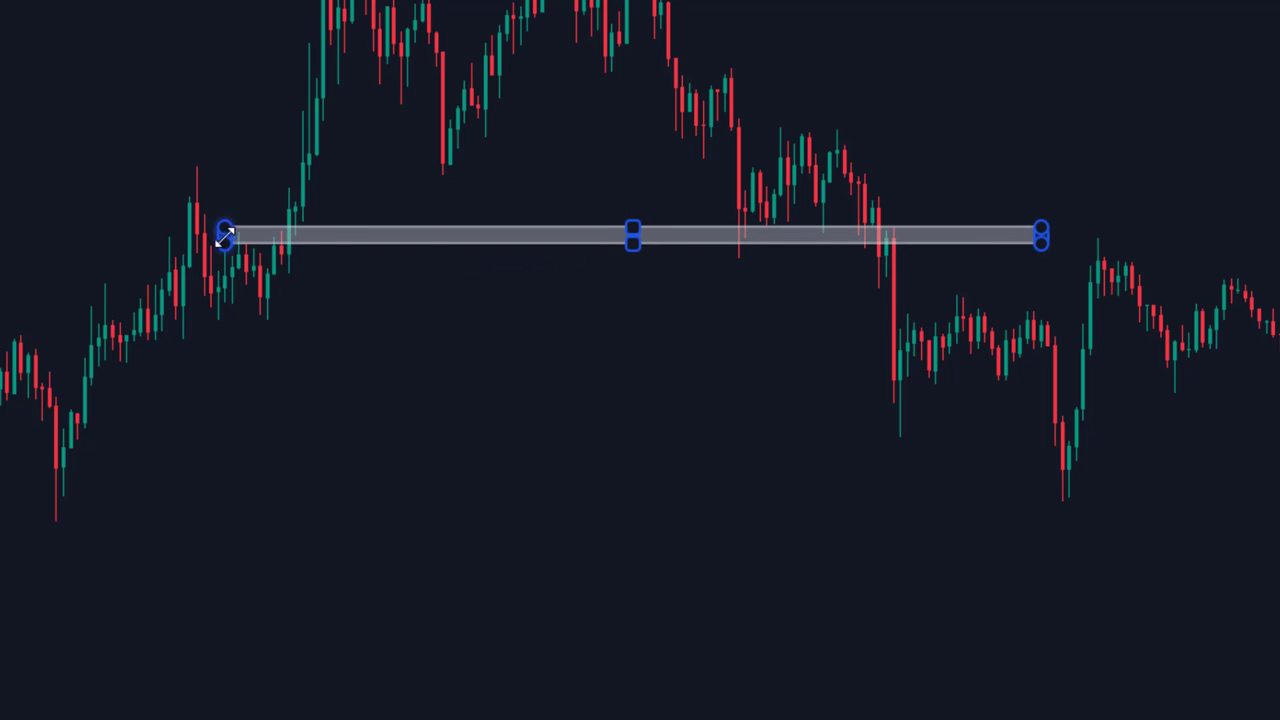
drag(224, 233, 0, 240)
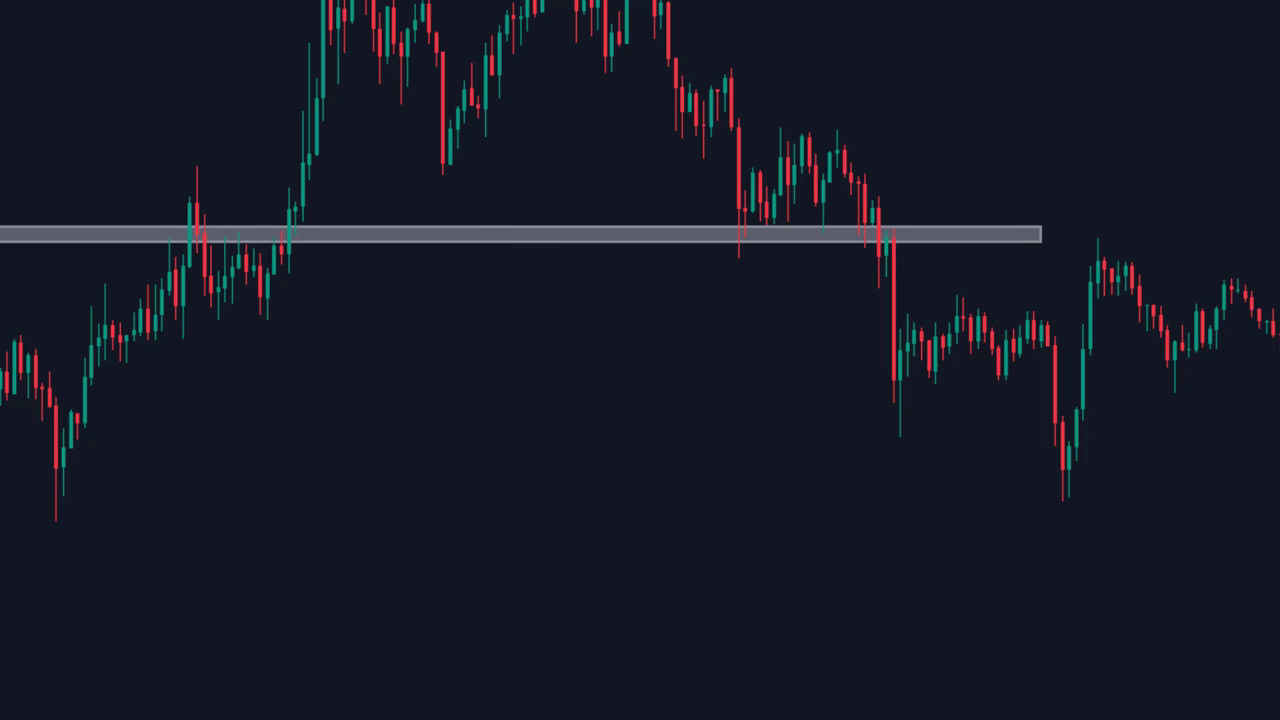
Place a short position where price breaks below the zone, with a 0.0043 (0.53%) stop and a 0.0340 (4.23%) target.
click(887, 235)
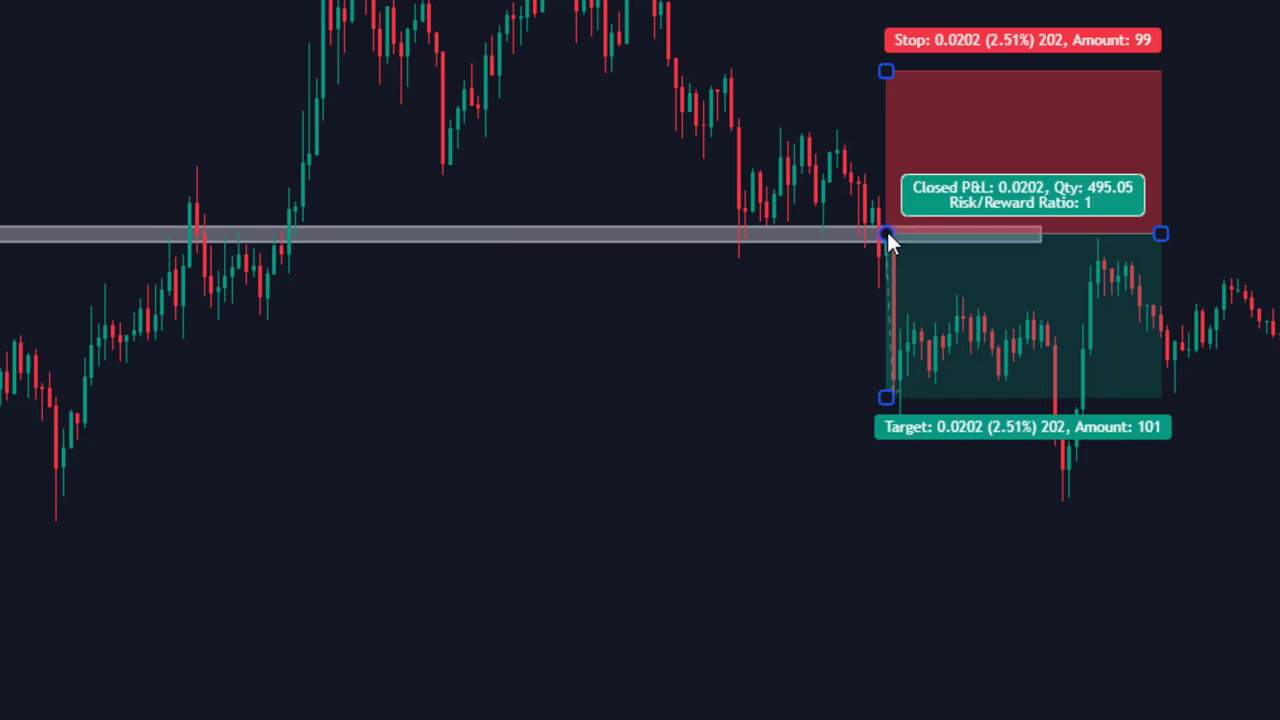
drag(887, 397, 886, 508)
drag(886, 71, 886, 199)
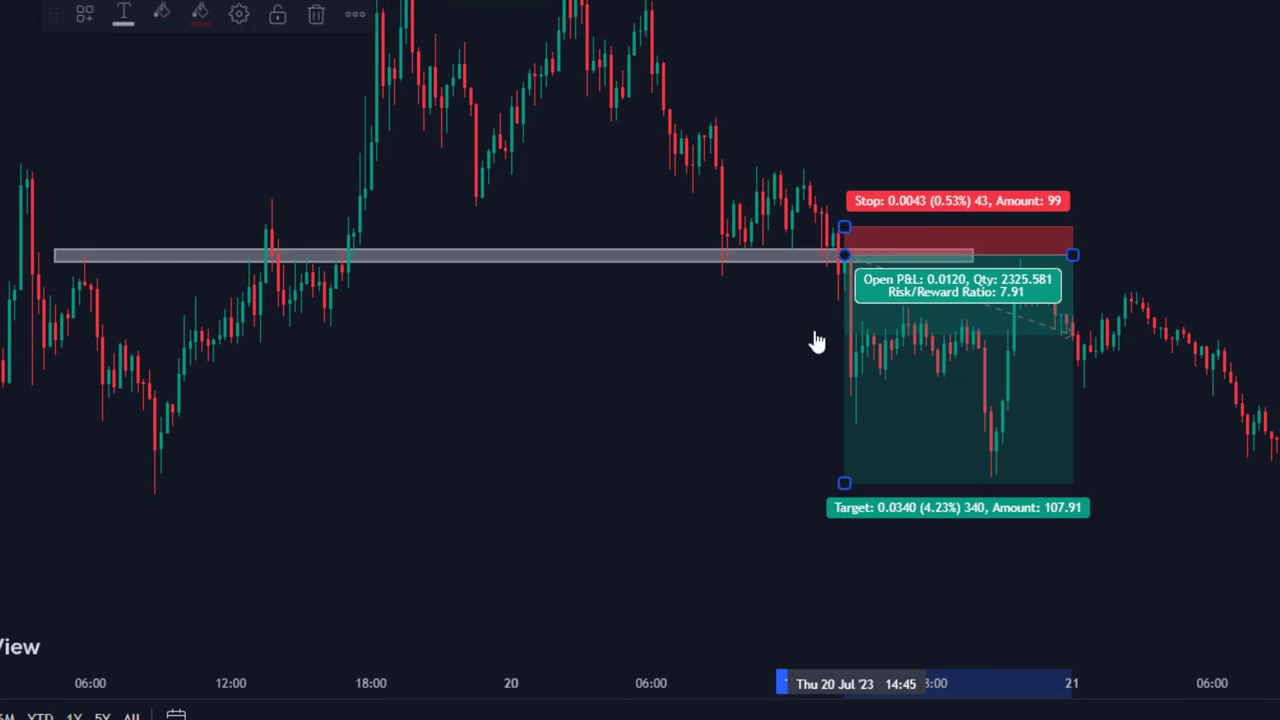
Shorten the short position to end at 20:15 on 20 Jul and set its target to 0.0328 (4.08%).
drag(743, 341, 663, 340)
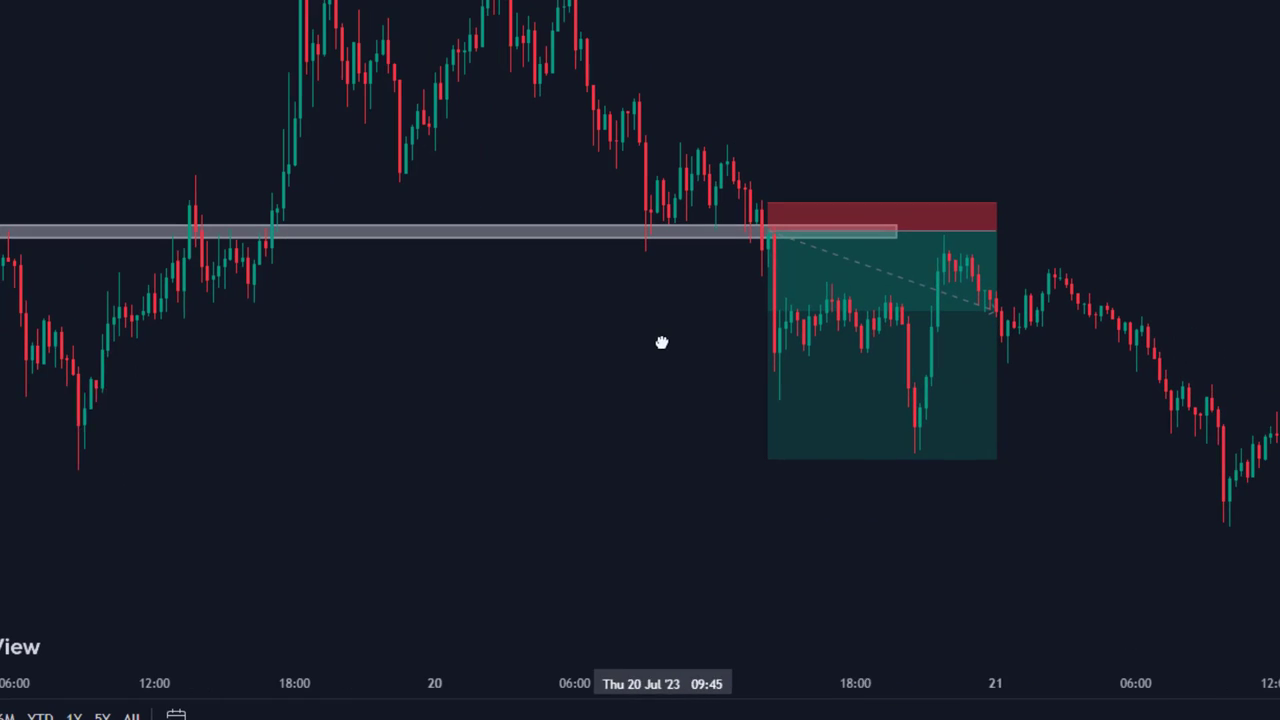
drag(993, 241, 896, 241)
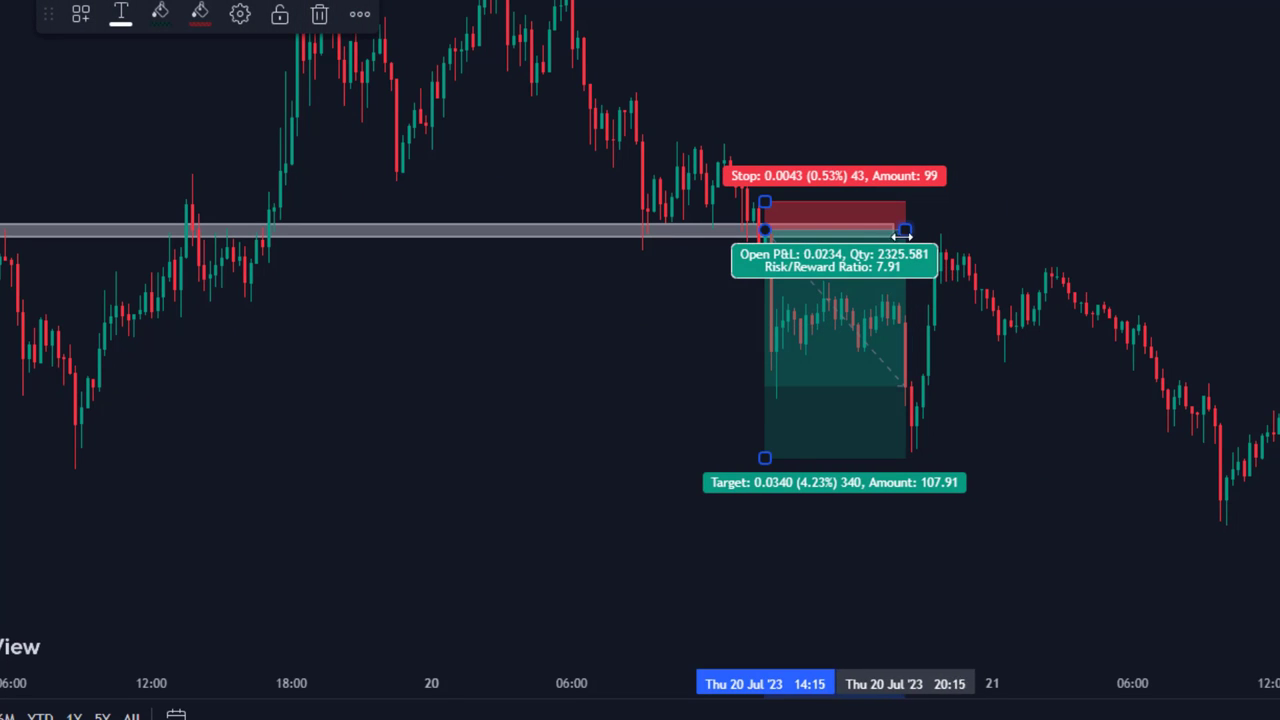
drag(765, 458, 766, 450)
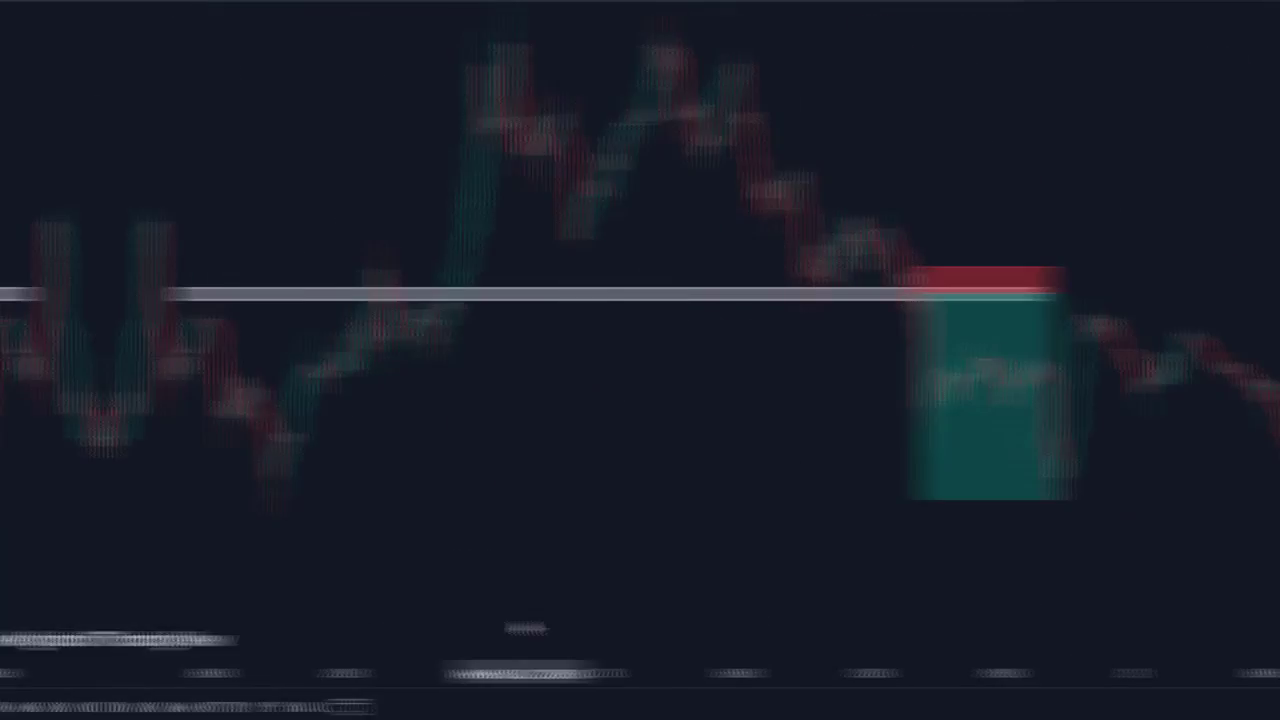
Review the marked zone, its earlier price reactions and the short position's outcome across 19 to 21 Jul.
click(362, 634)
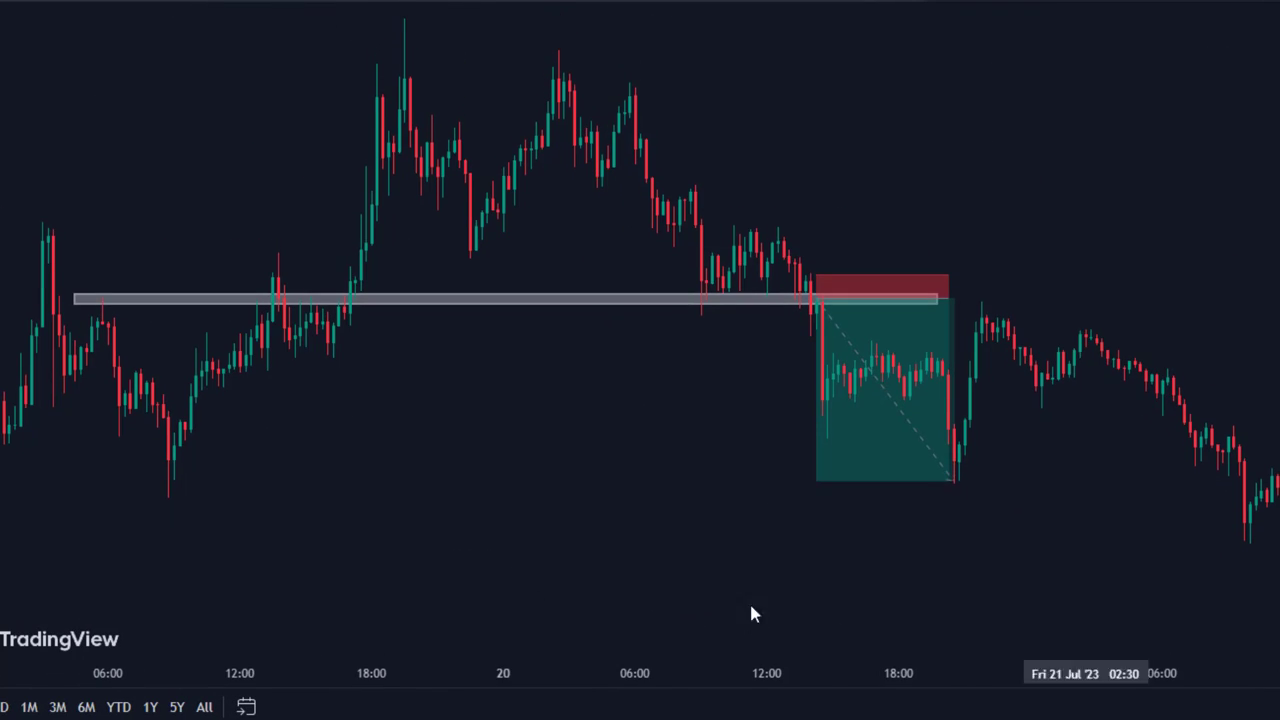
drag(544, 581, 627, 573)
scroll(340, 403, left, 1)
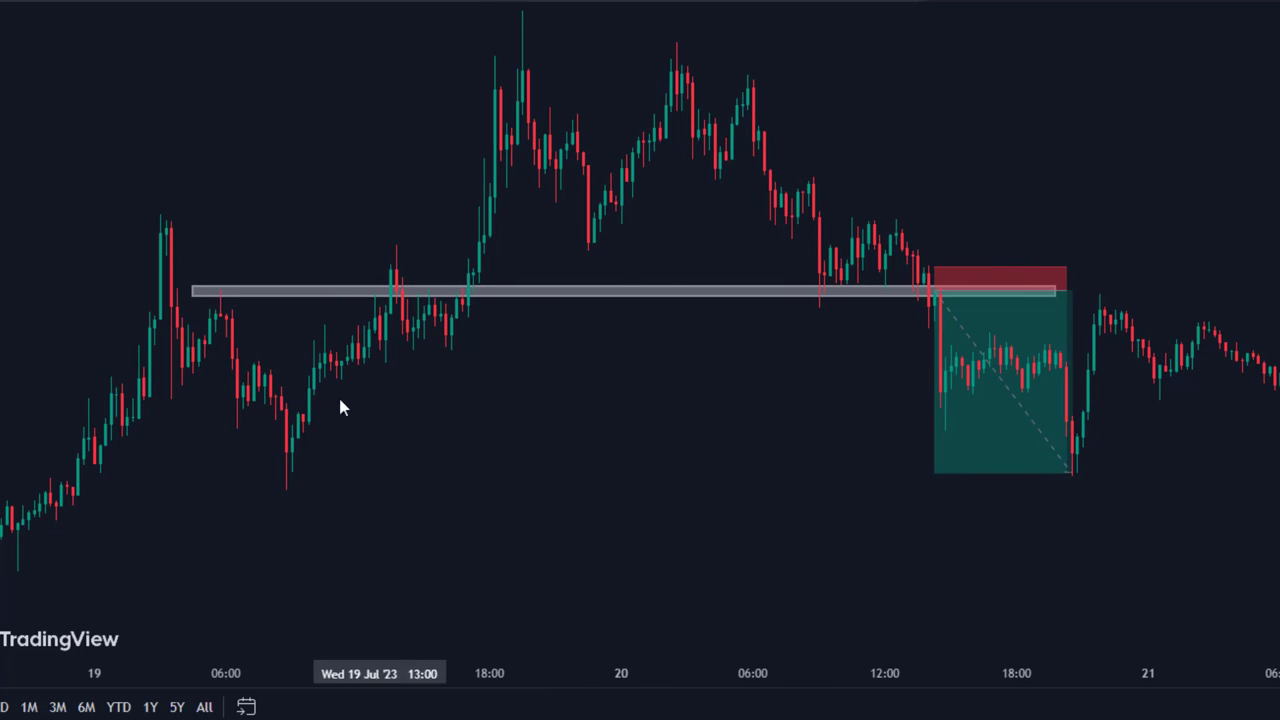
scroll(180, 346, left, 2)
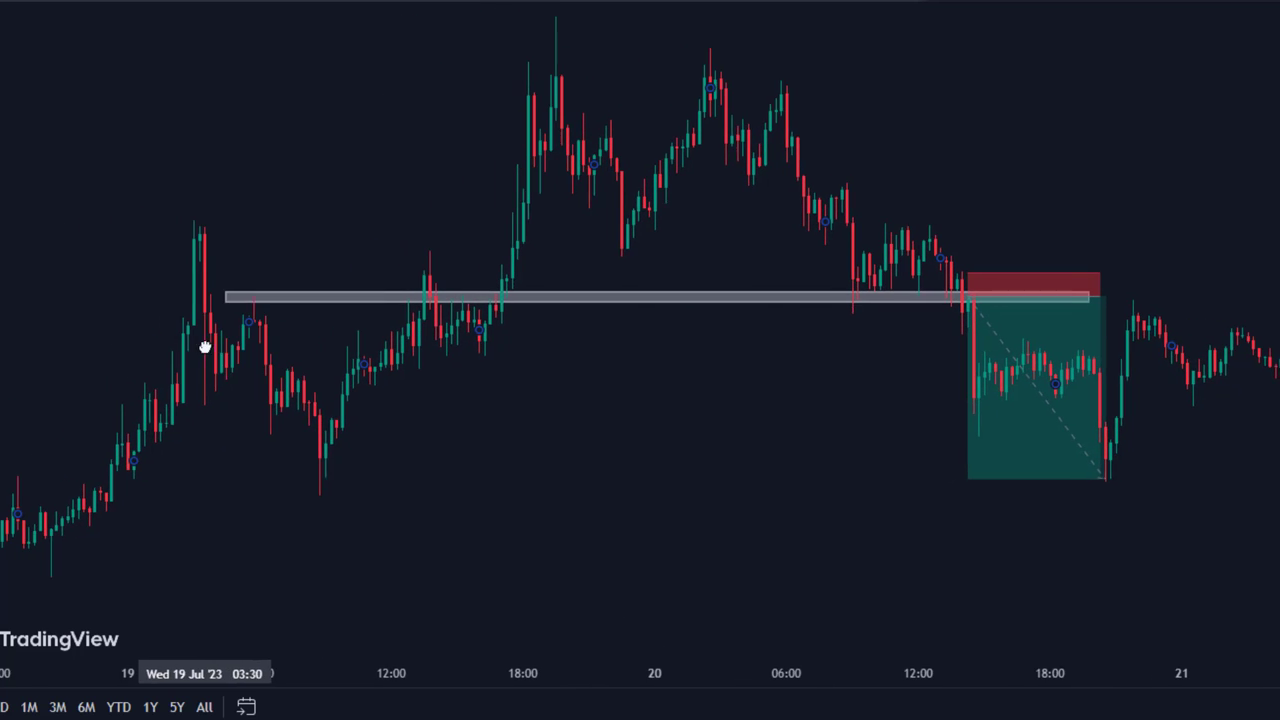
drag(323, 466, 360, 460)
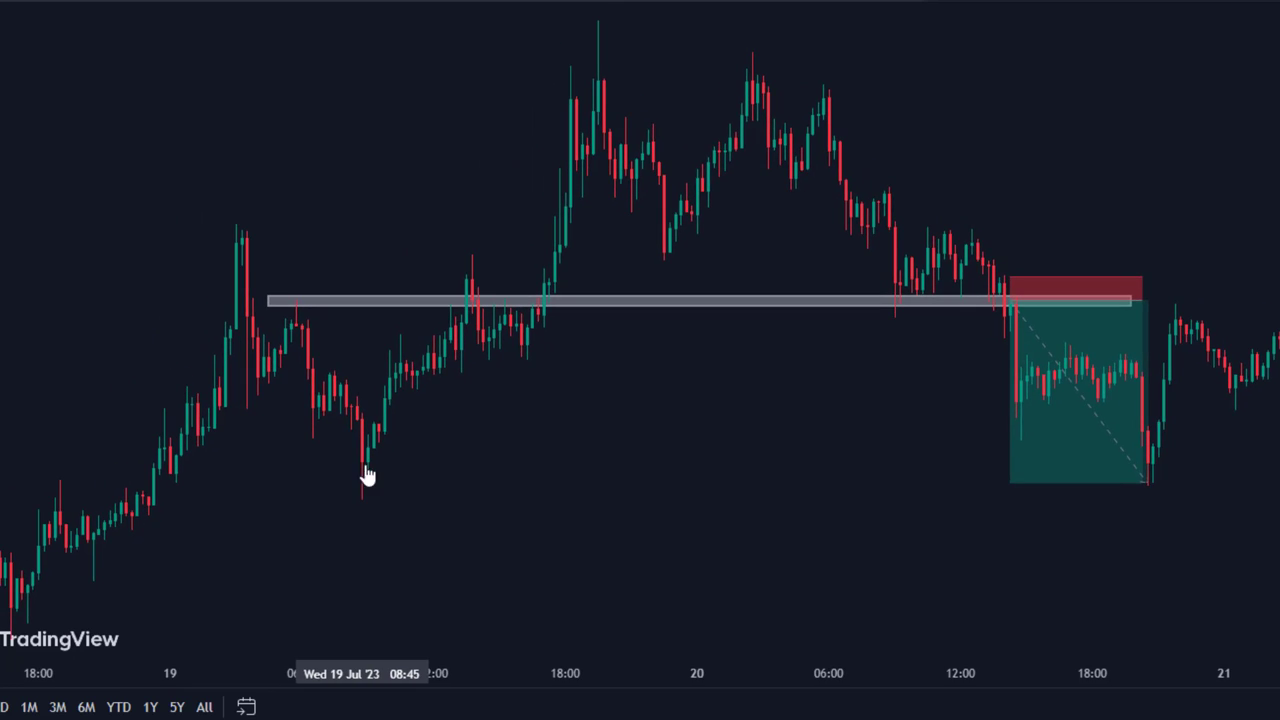
scroll(471, 500, right, 4)
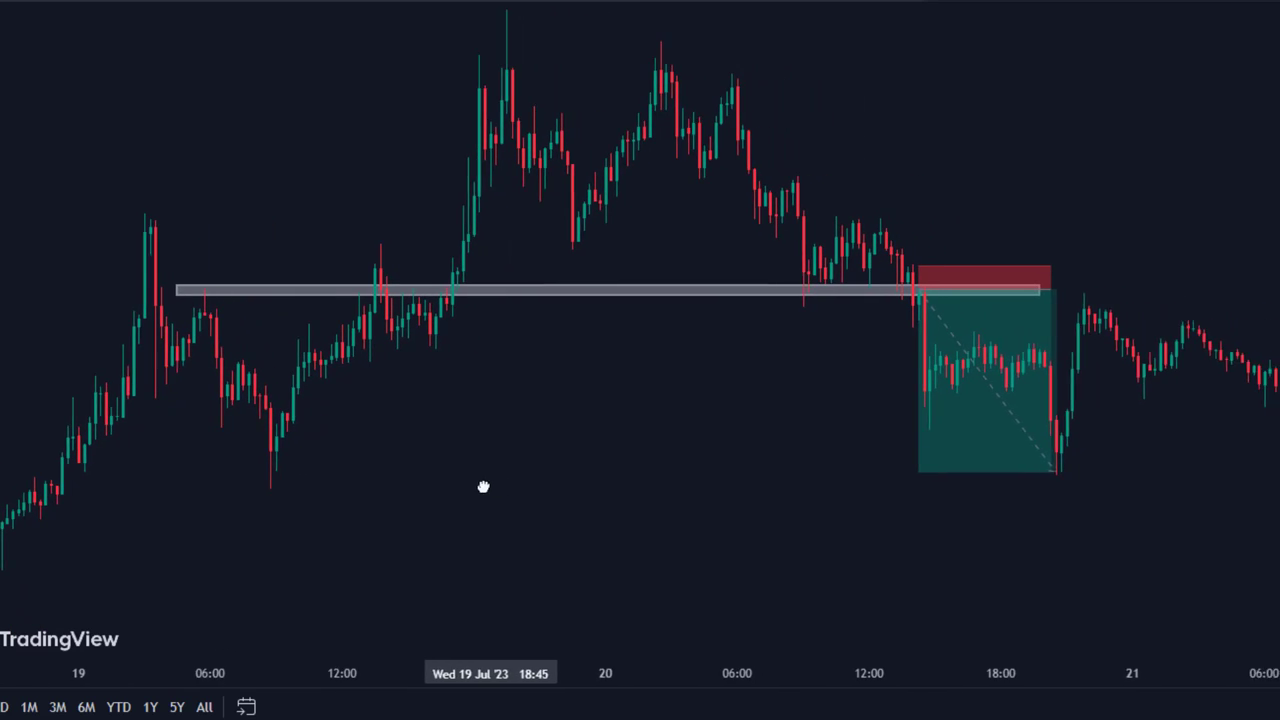
scroll(543, 477, right, 2)
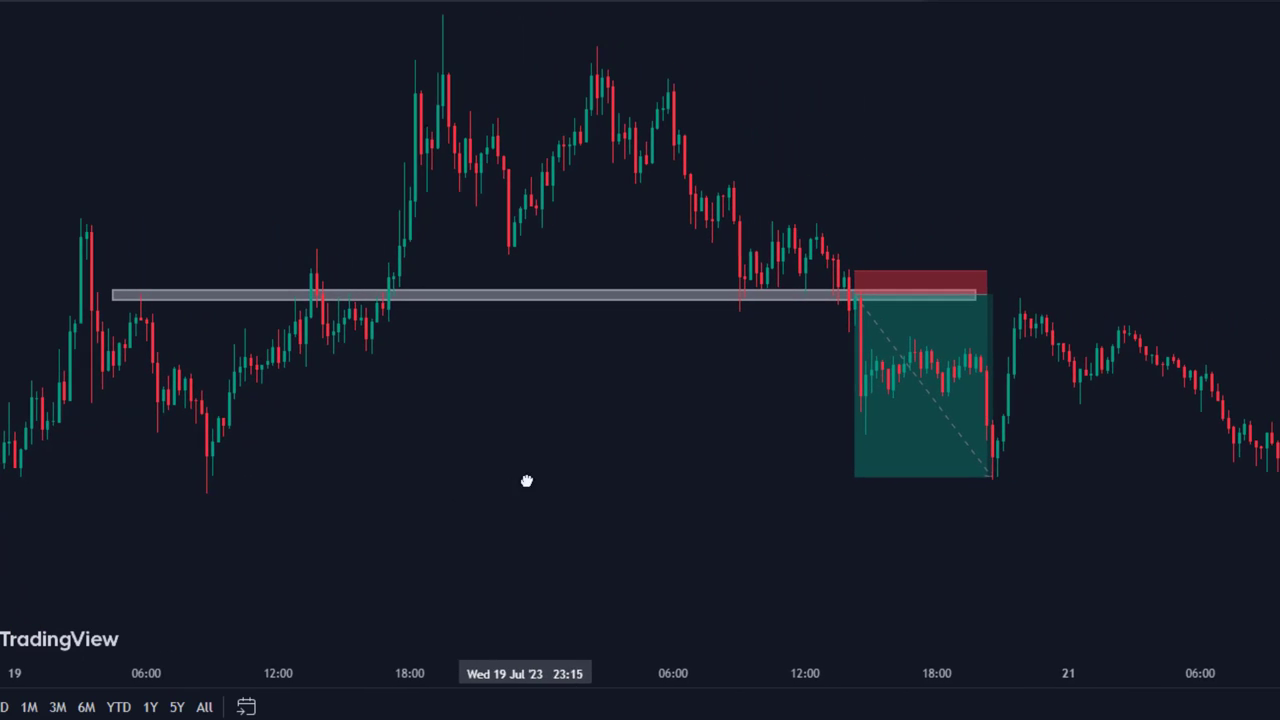
click(855, 318)
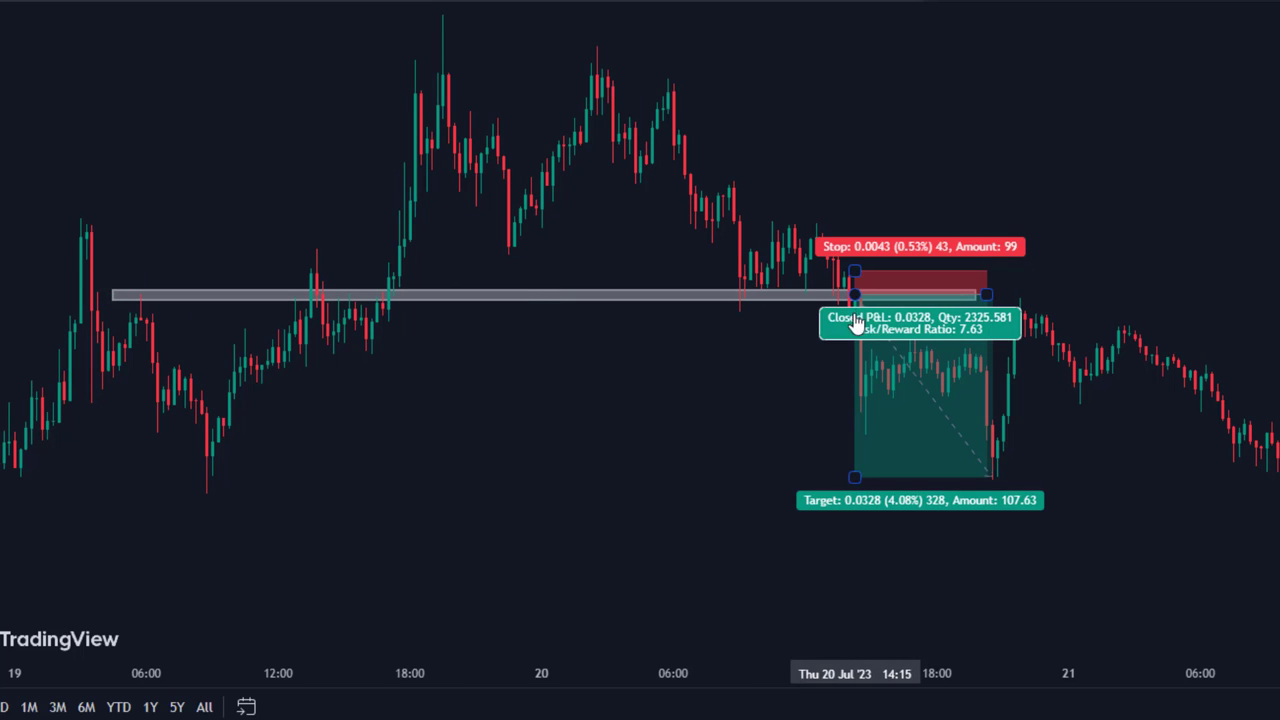
click(1060, 404)
drag(1086, 409, 1020, 403)
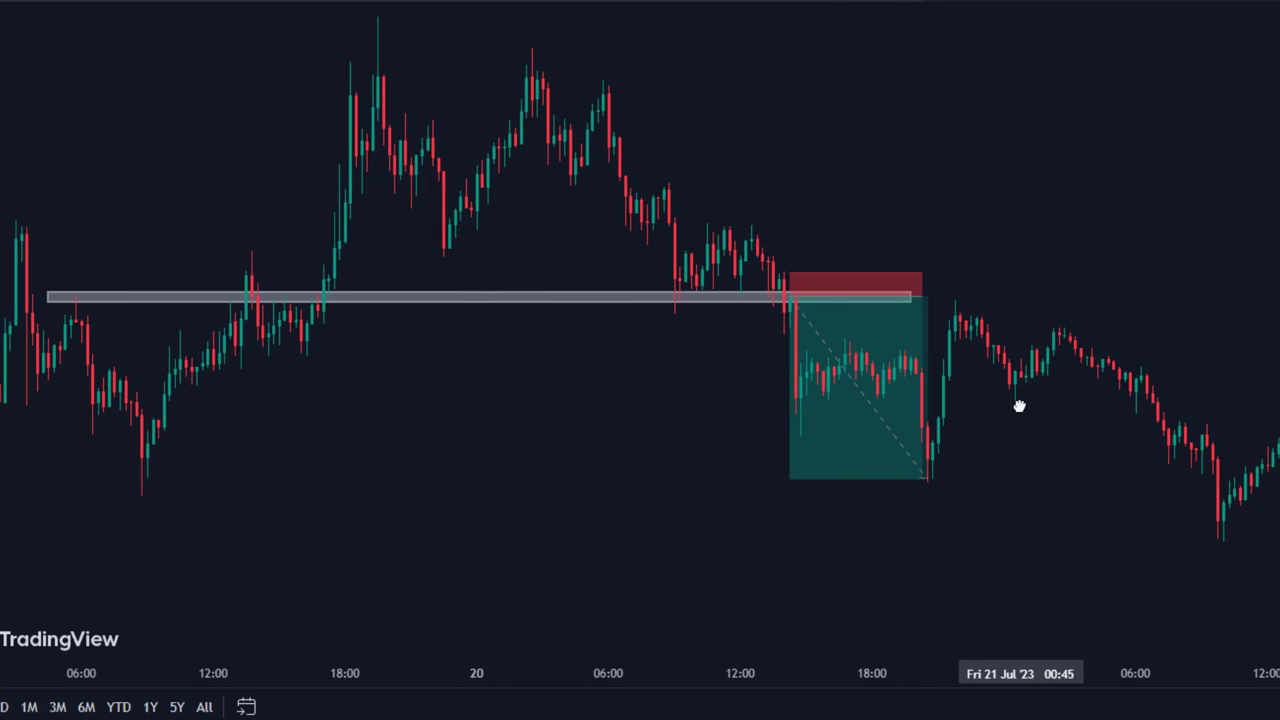
scroll(1062, 448, right, 2)
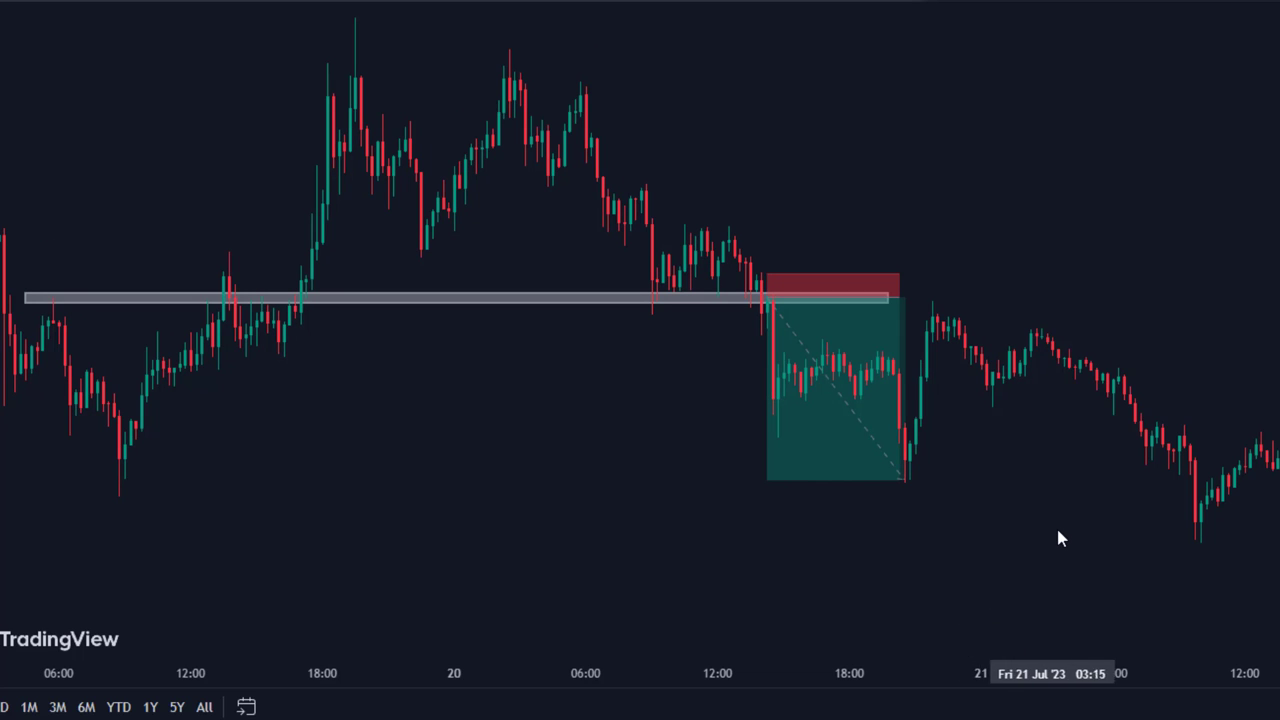
Search the indicators for EMA and add the Moving Average Exponential to the chart.
scroll(1056, 525, right, 3)
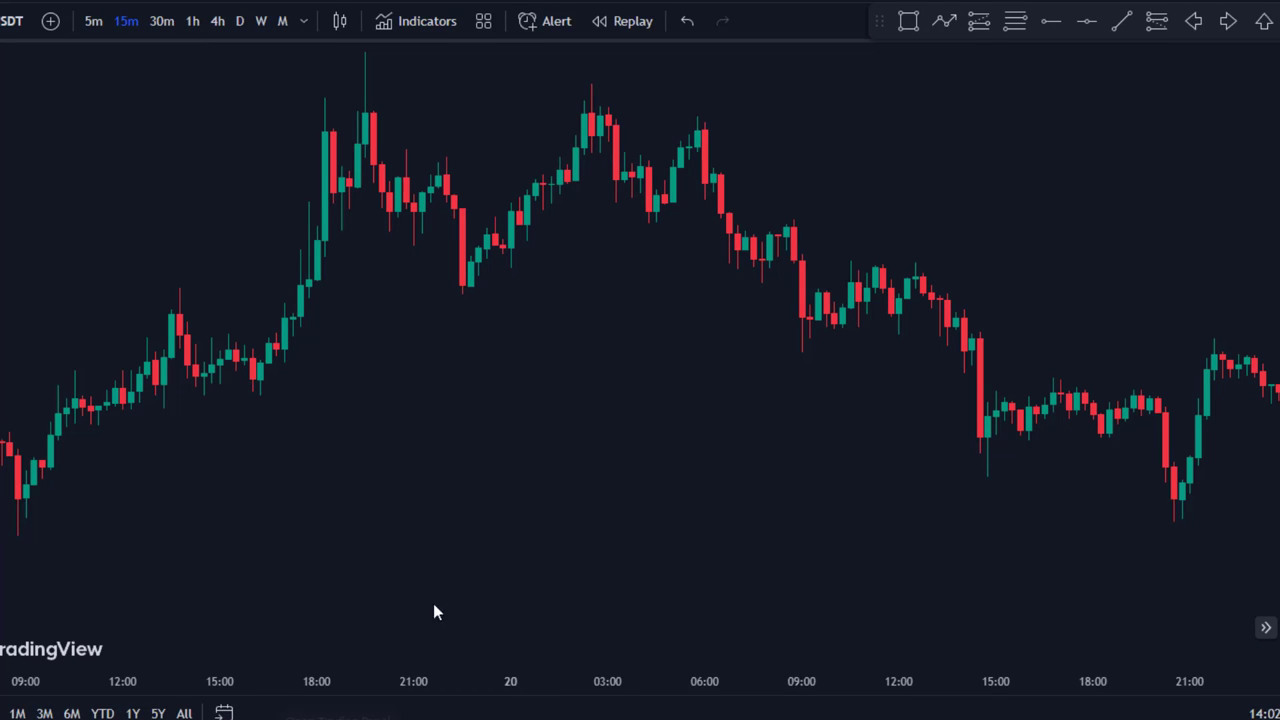
click(425, 21)
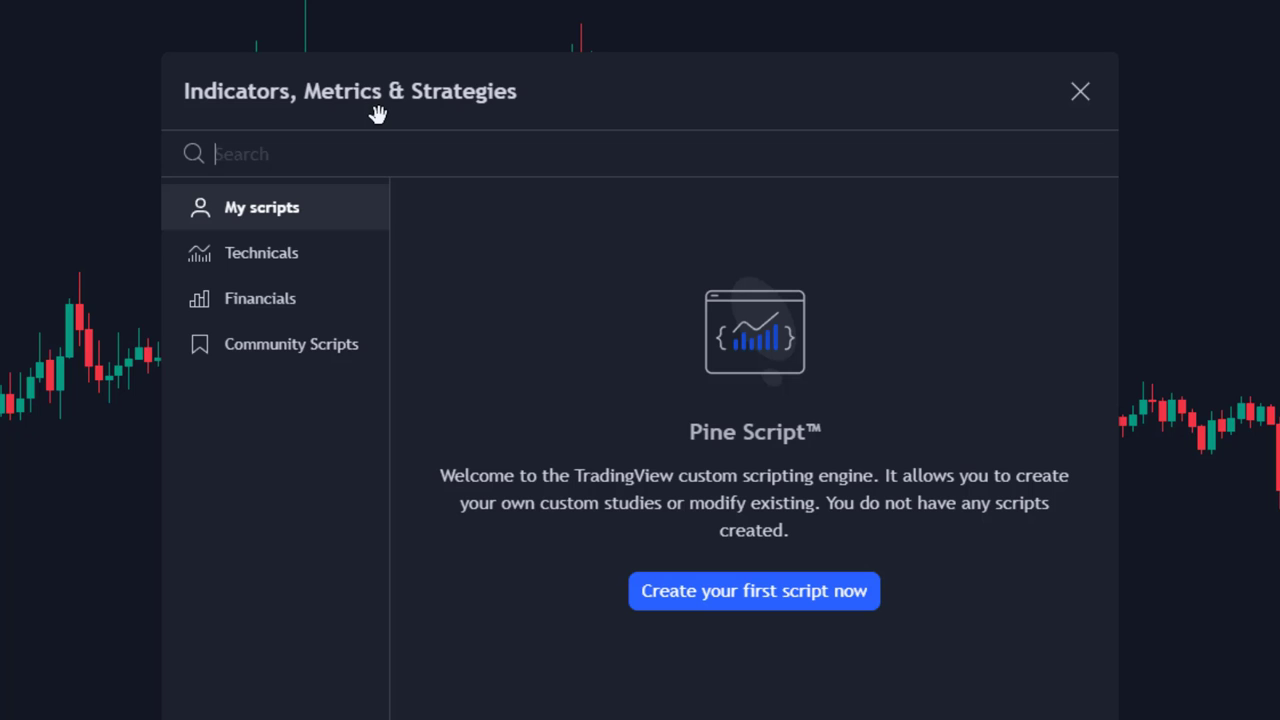
text(EMA)
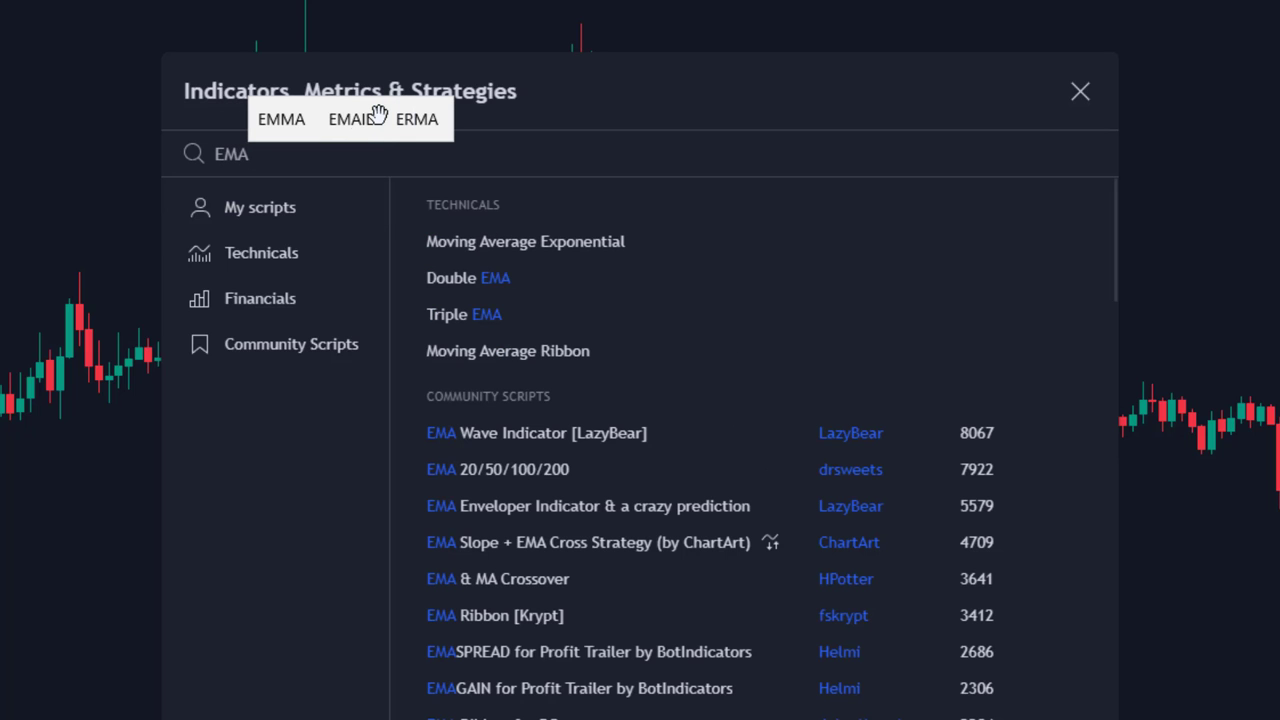
click(554, 240)
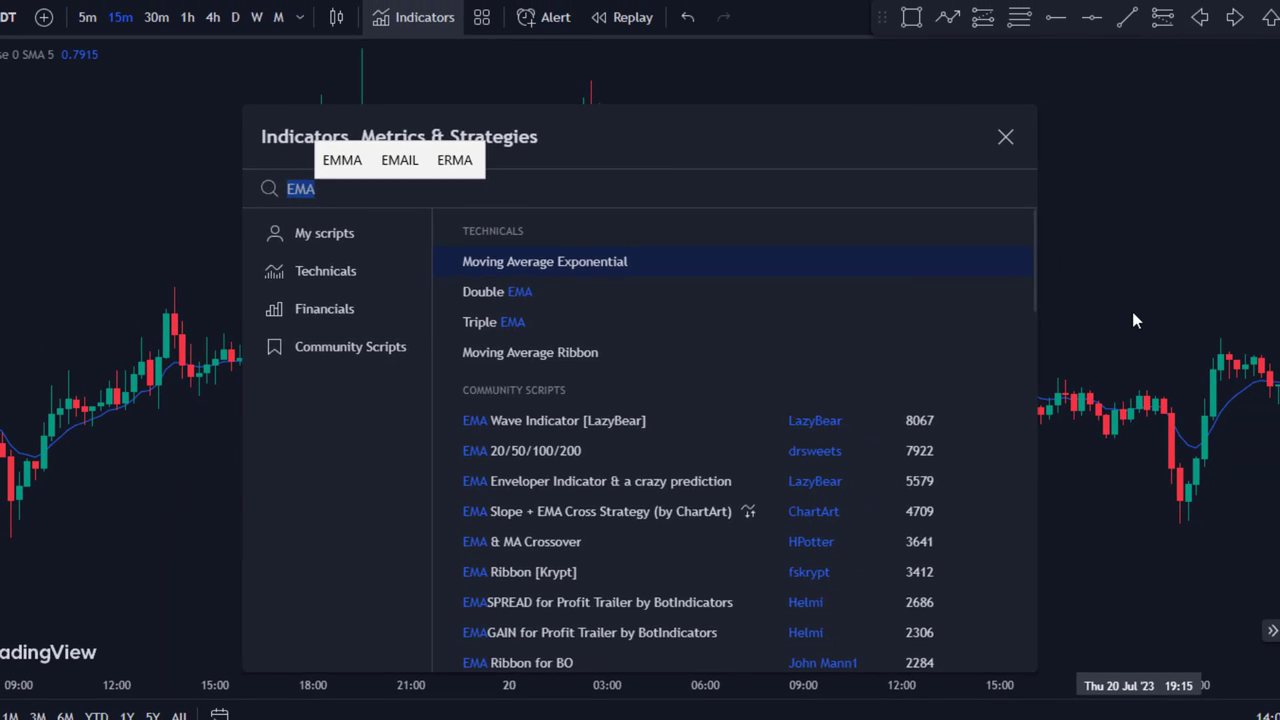
click(1134, 315)
Set the EMA's length to 100 and make its line yellow with the second-thinnest thickness.
mouse_move(10, 57)
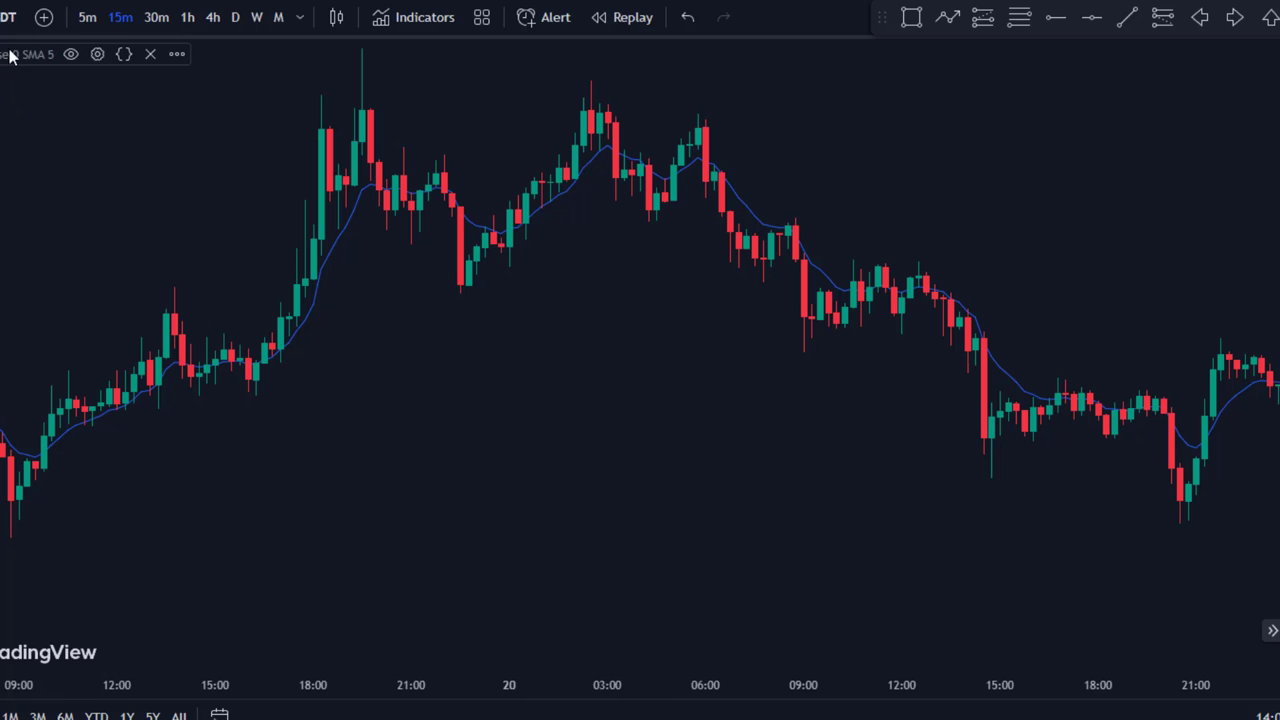
click(97, 54)
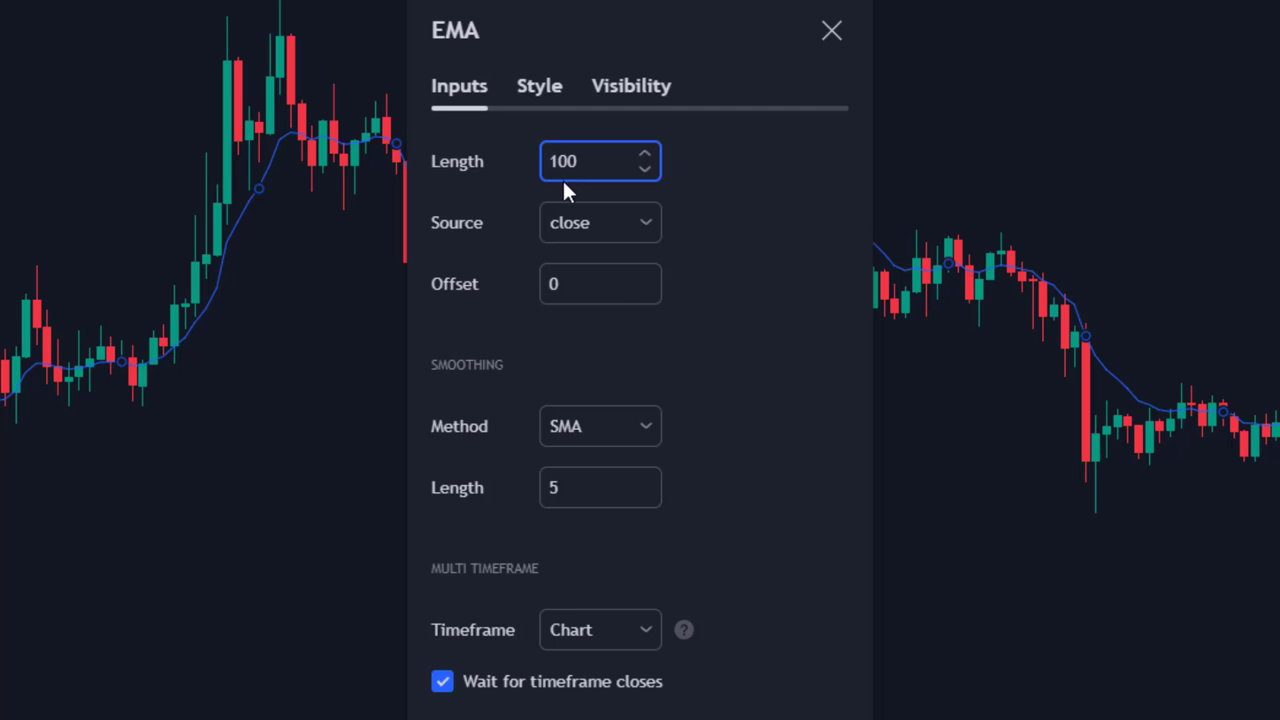
click(540, 85)
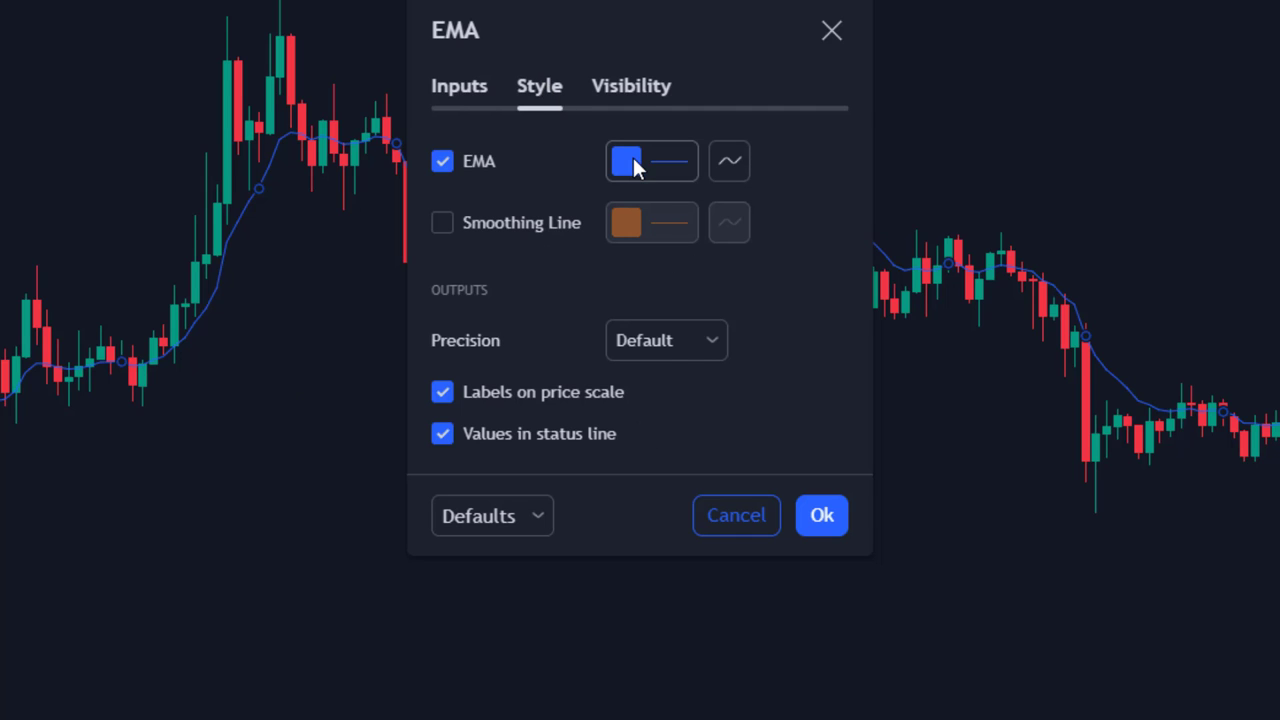
click(628, 162)
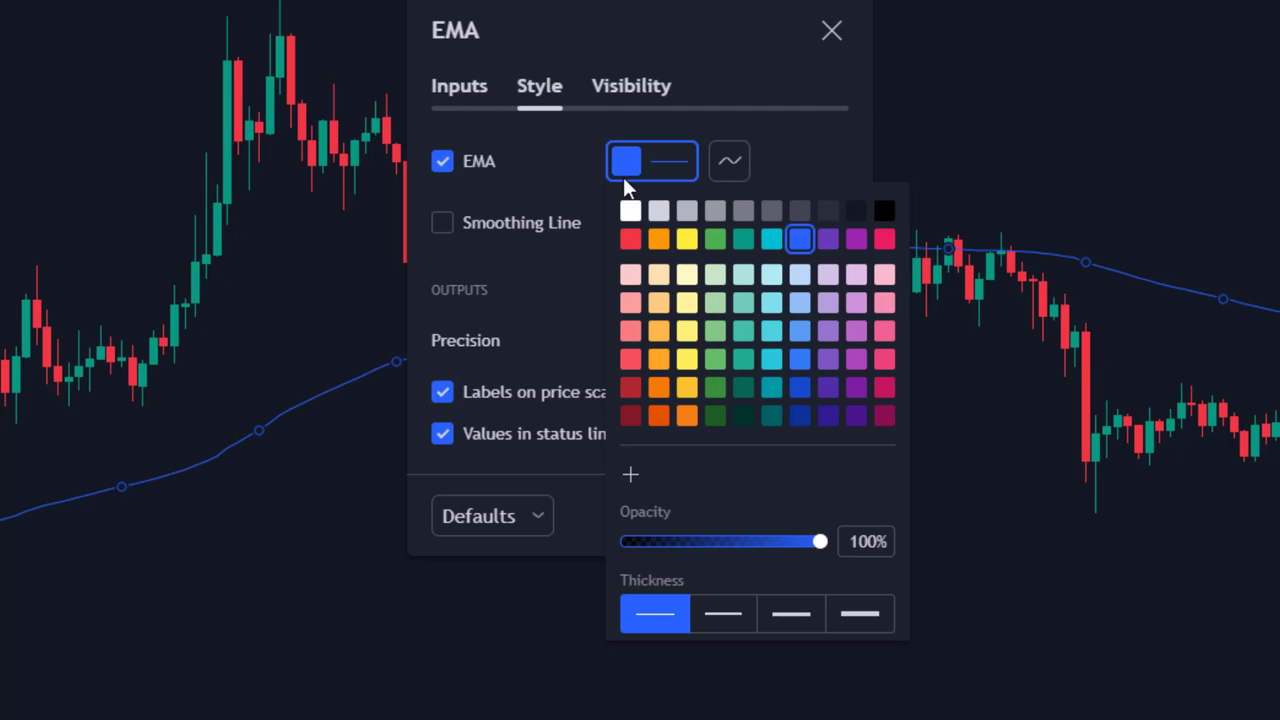
click(687, 240)
click(718, 615)
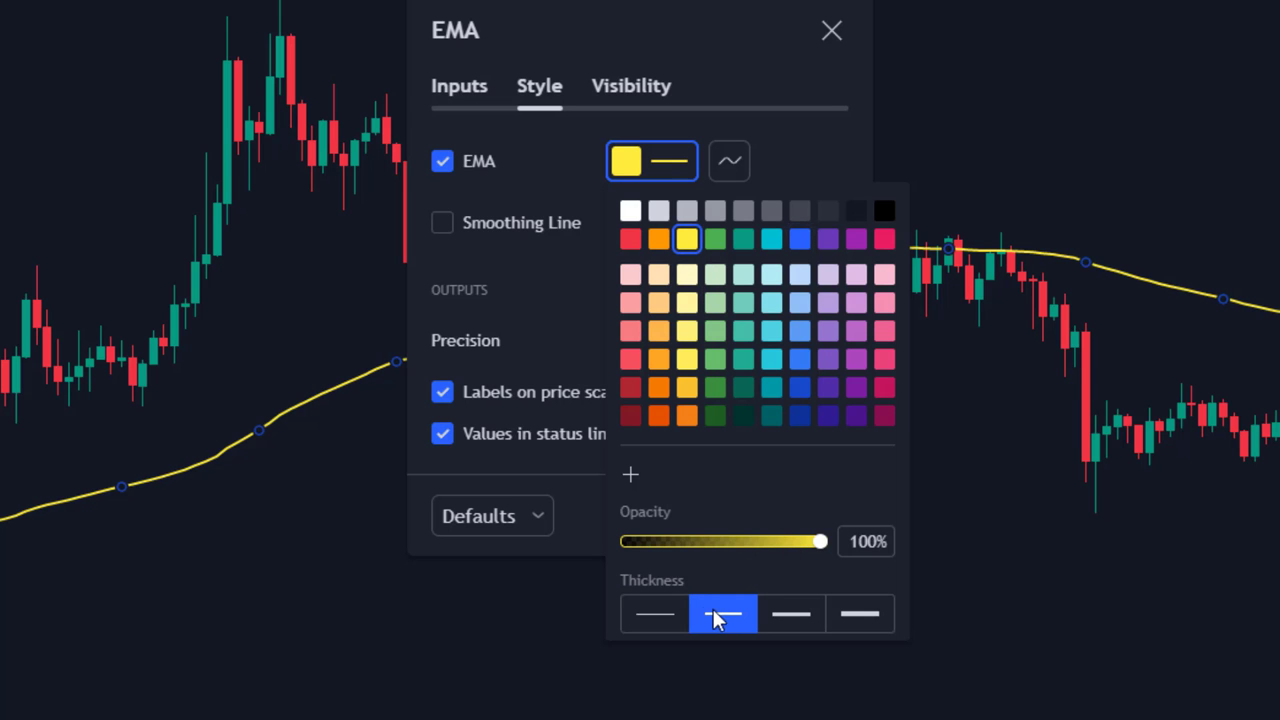
click(999, 525)
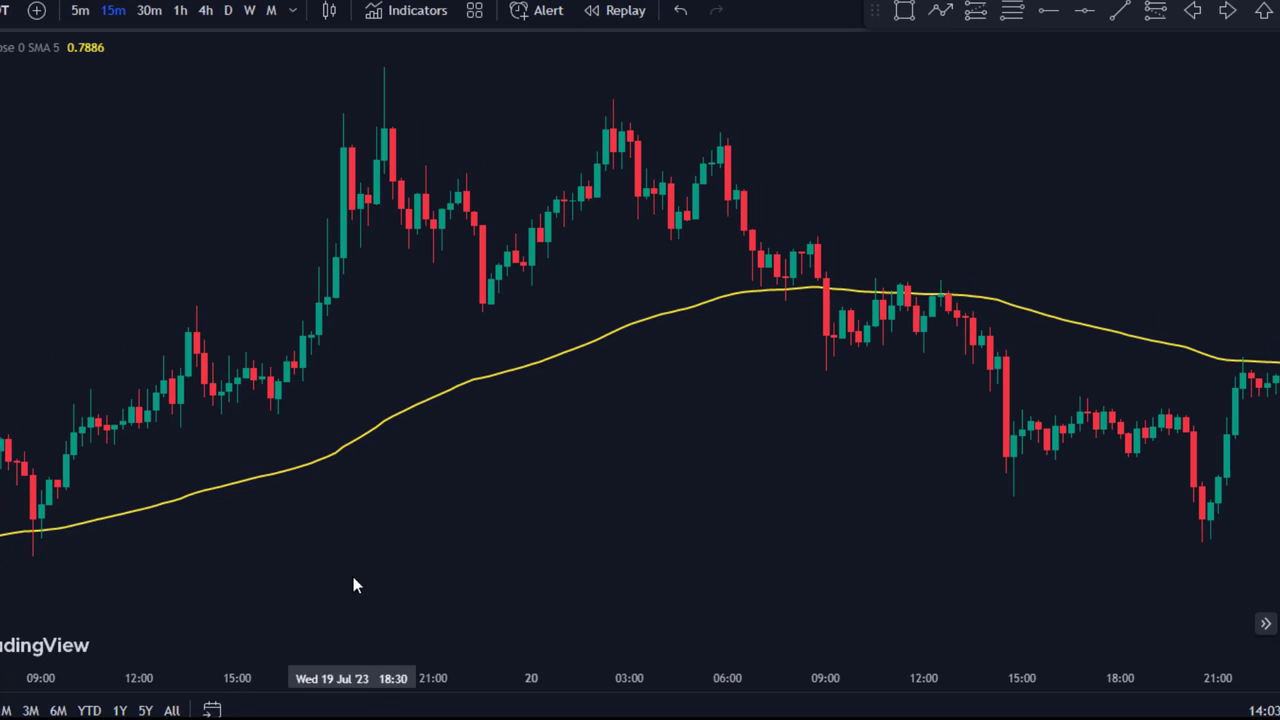
Examine how price bounces off and breaks the 100 EMA across 19 to 21 Jul.
drag(351, 571, 361, 564)
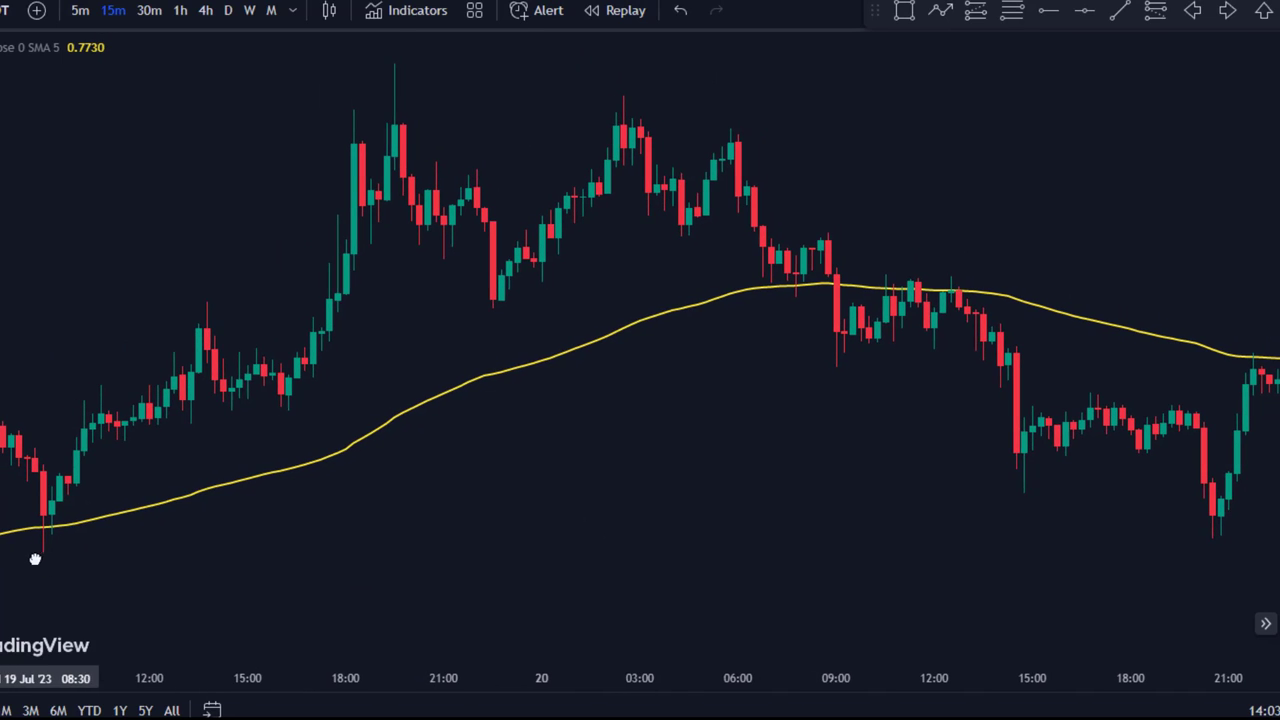
drag(44, 564, 148, 571)
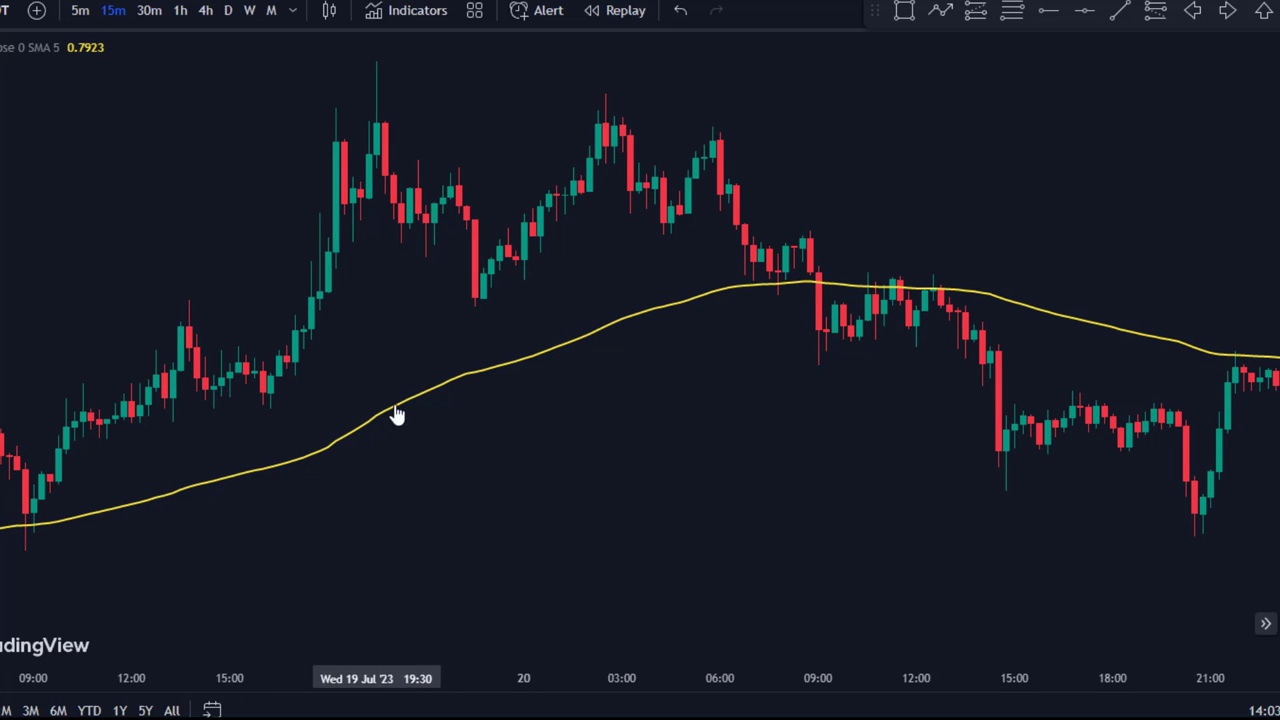
drag(851, 376, 680, 357)
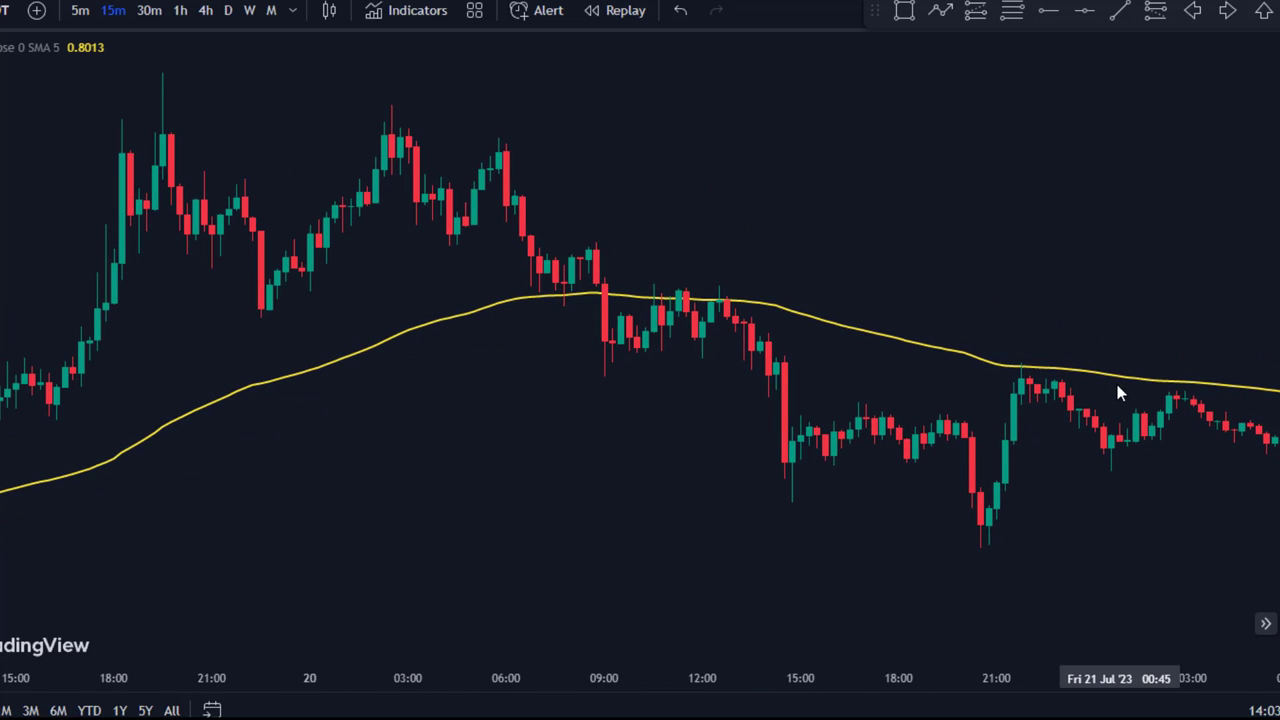
scroll(1034, 494, left, 3)
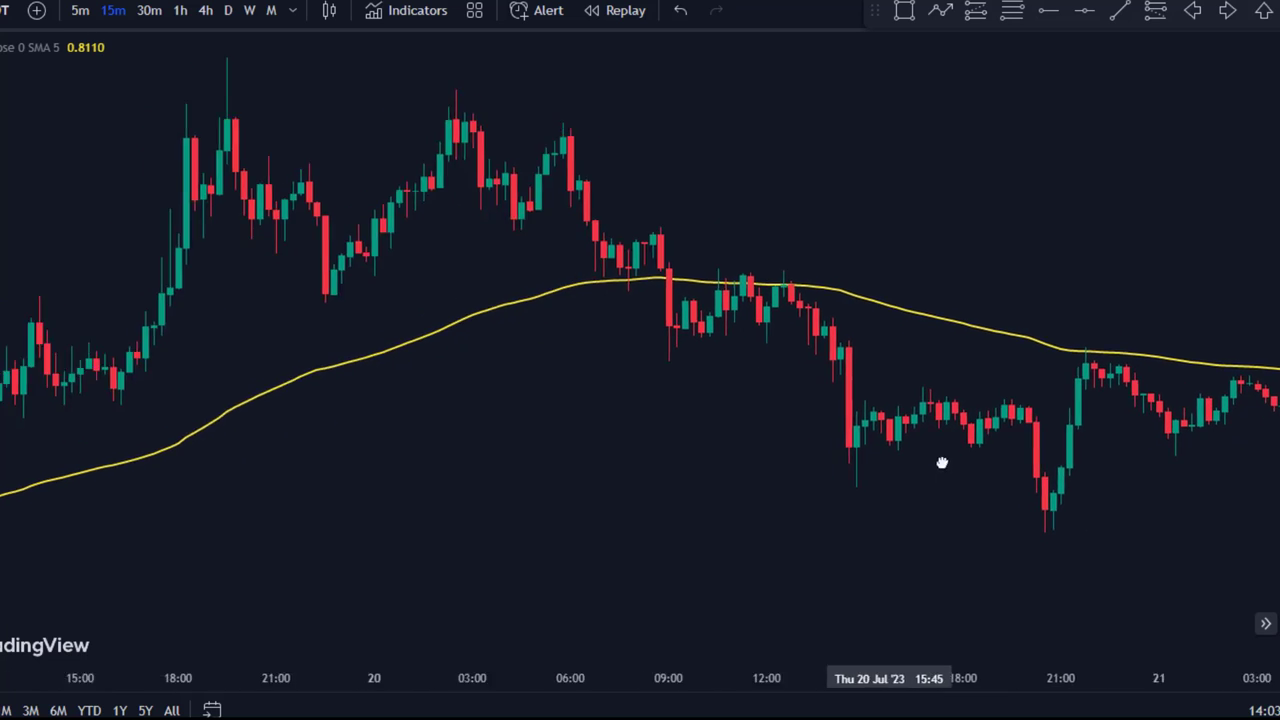
drag(941, 462, 1080, 450)
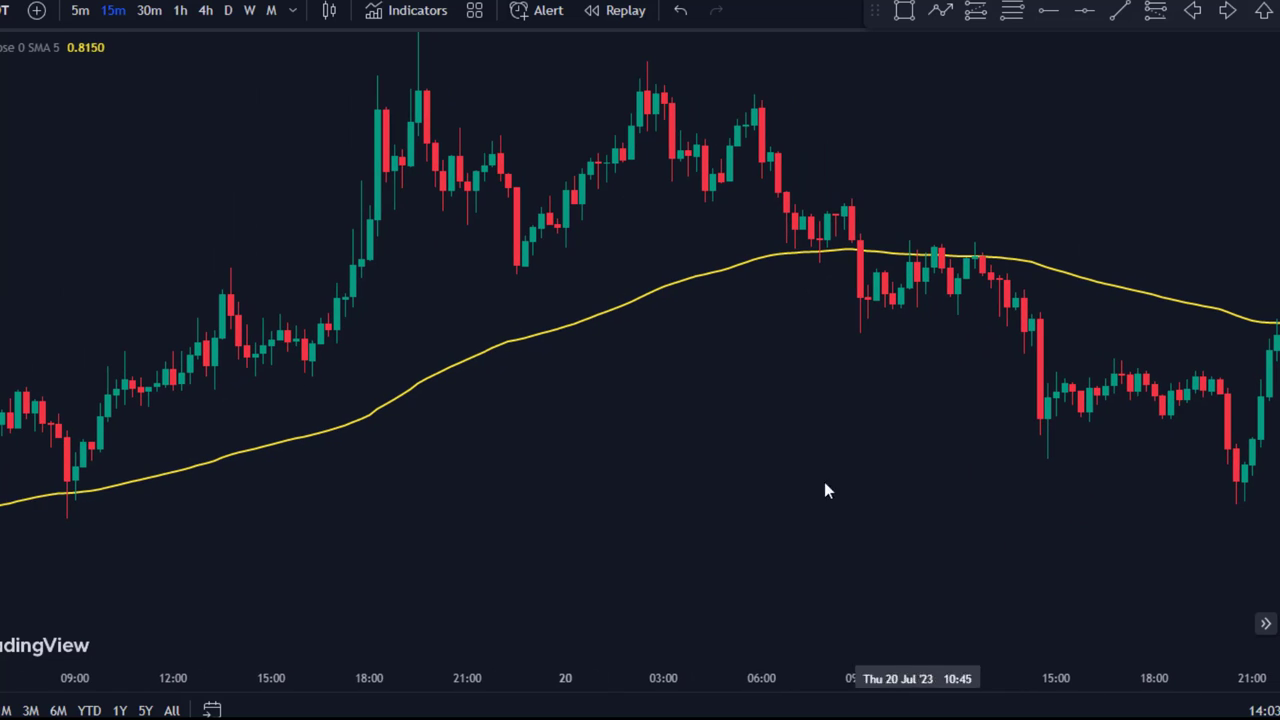
drag(210, 536, 180, 540)
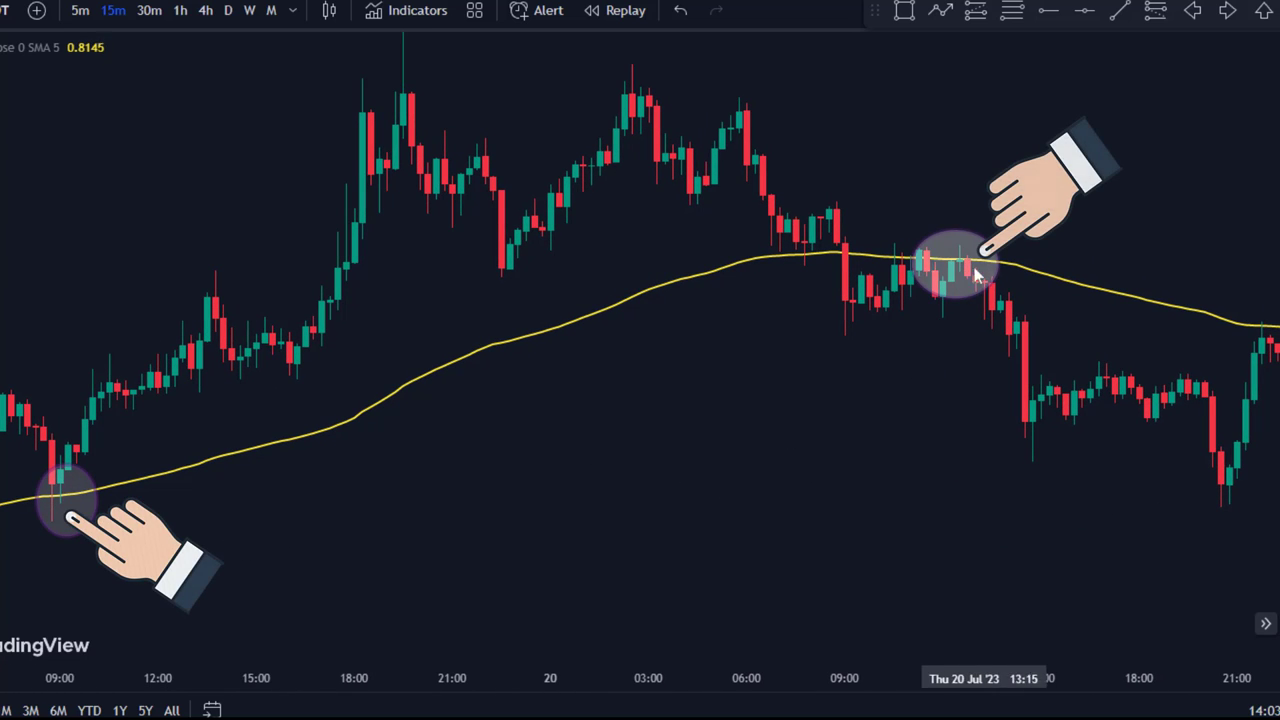
drag(1022, 370, 1033, 390)
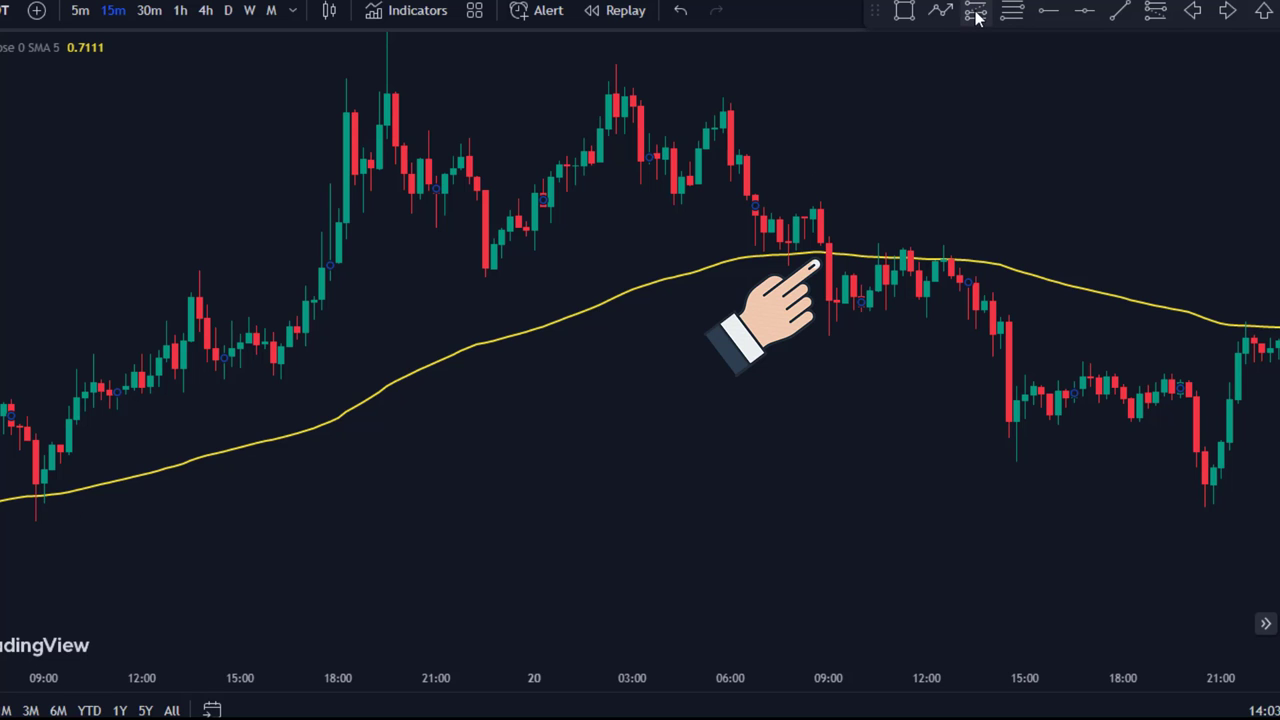
Place a short position at the EMA rejection at 12:30 on 20 Jul, with a 0.0115 (1.41%) stop and a 0.0280 (3.44%) target.
drag(1146, 103, 871, 163)
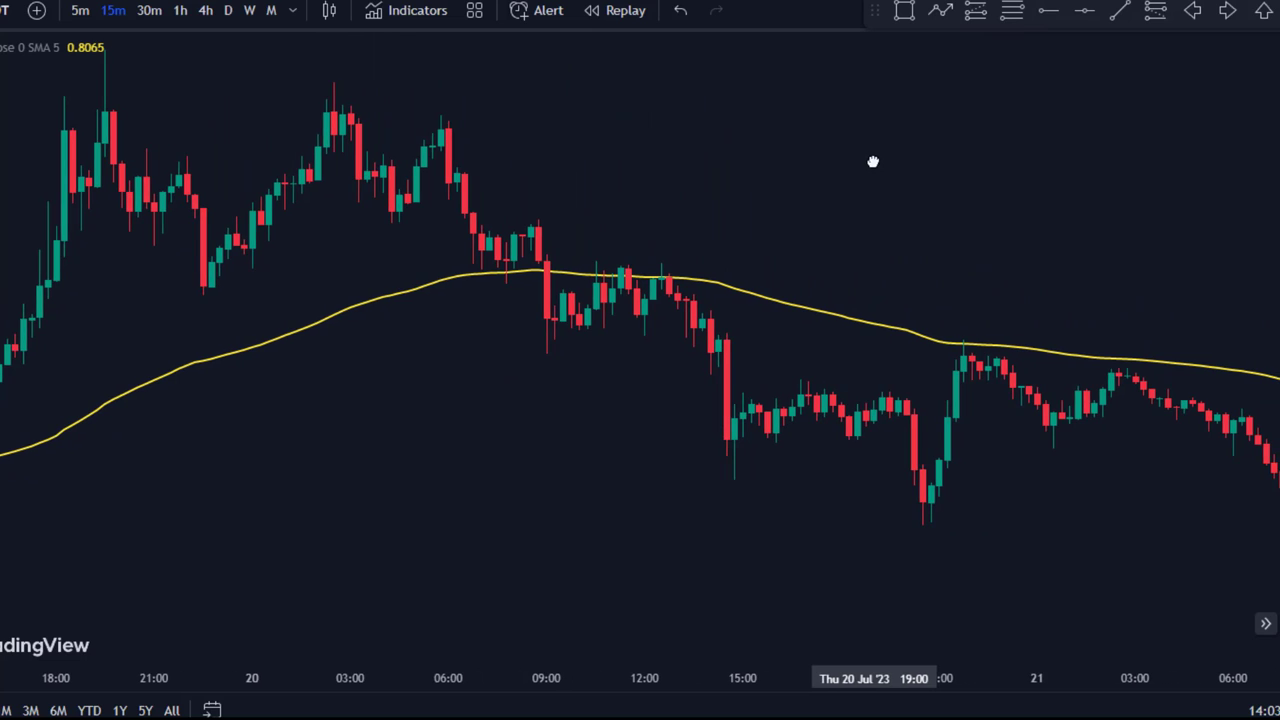
click(1152, 14)
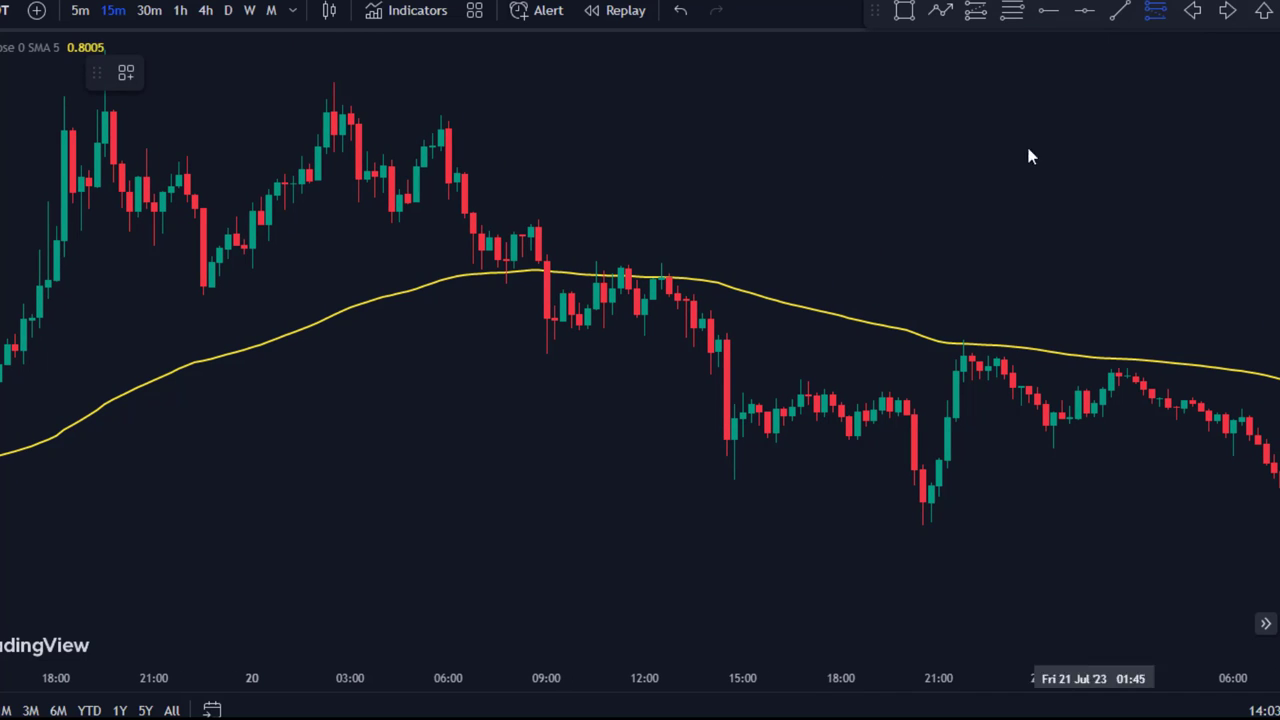
click(664, 277)
drag(662, 178, 659, 212)
drag(661, 372, 661, 436)
click(581, 430)
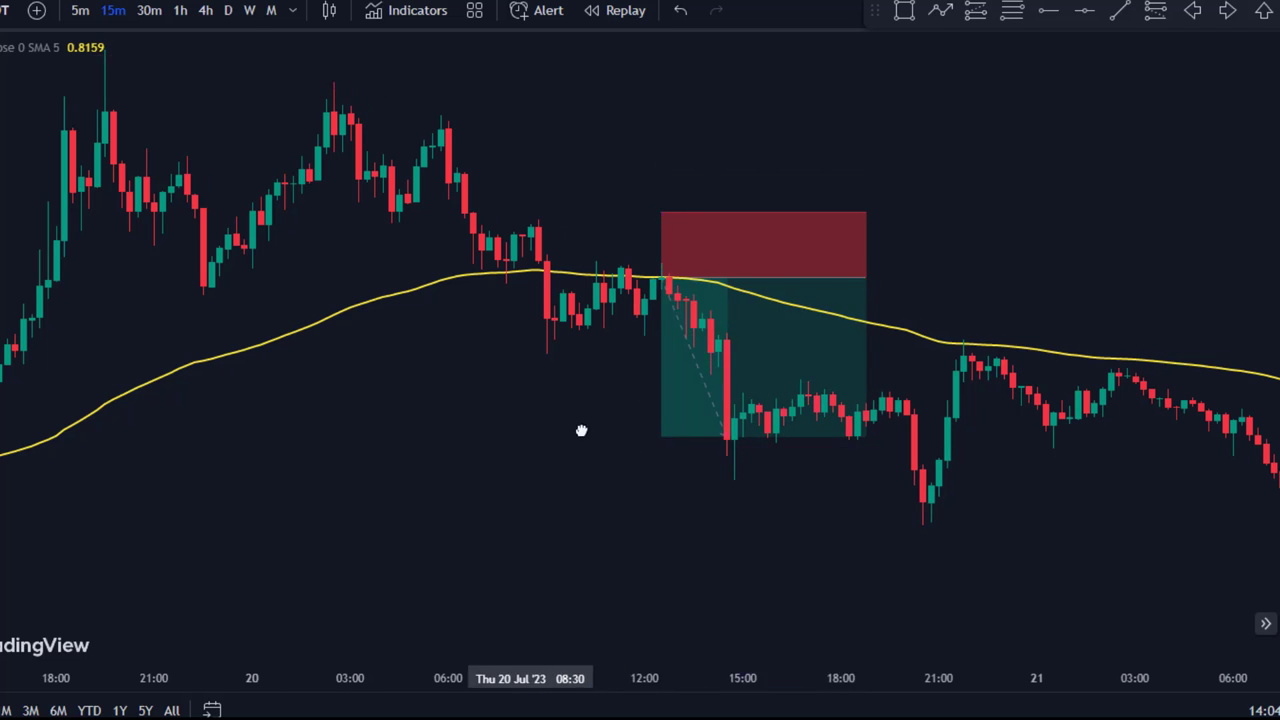
Set the short position's target to 0.0425 (5.22%) and extend it to about 22:30 on 20 Jul.
drag(581, 430, 828, 405)
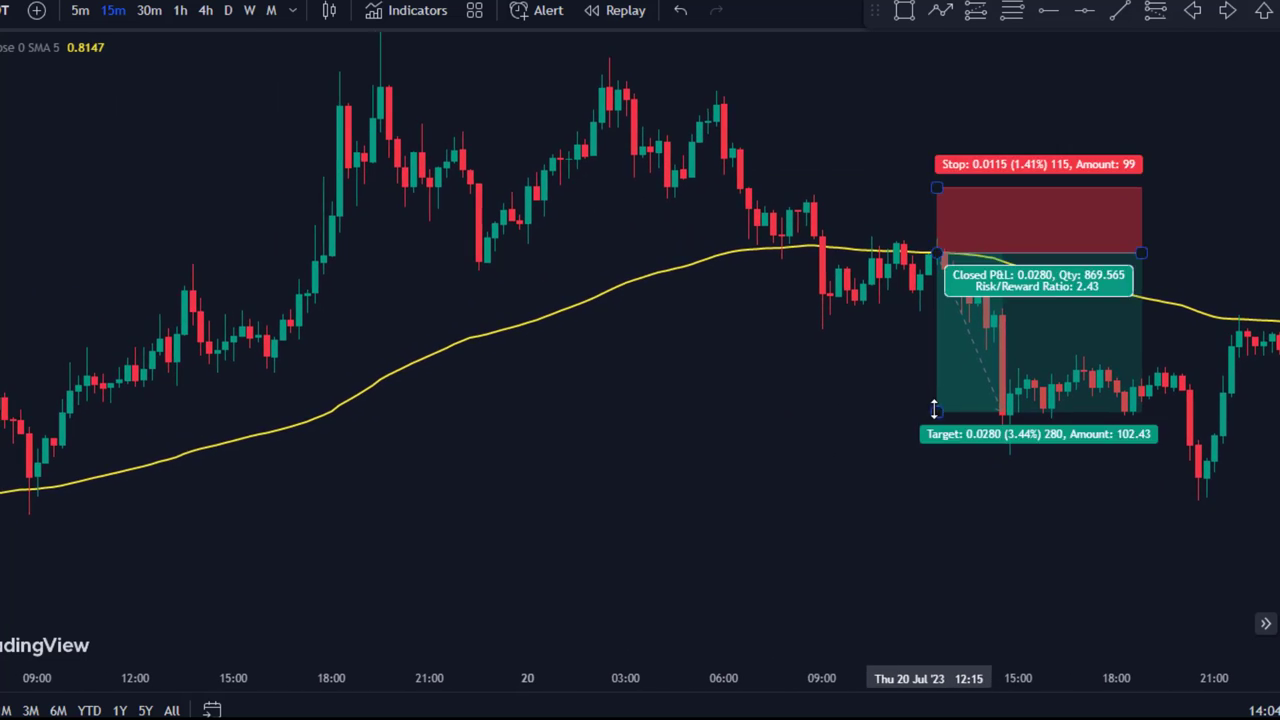
click(934, 409)
drag(937, 412, 937, 497)
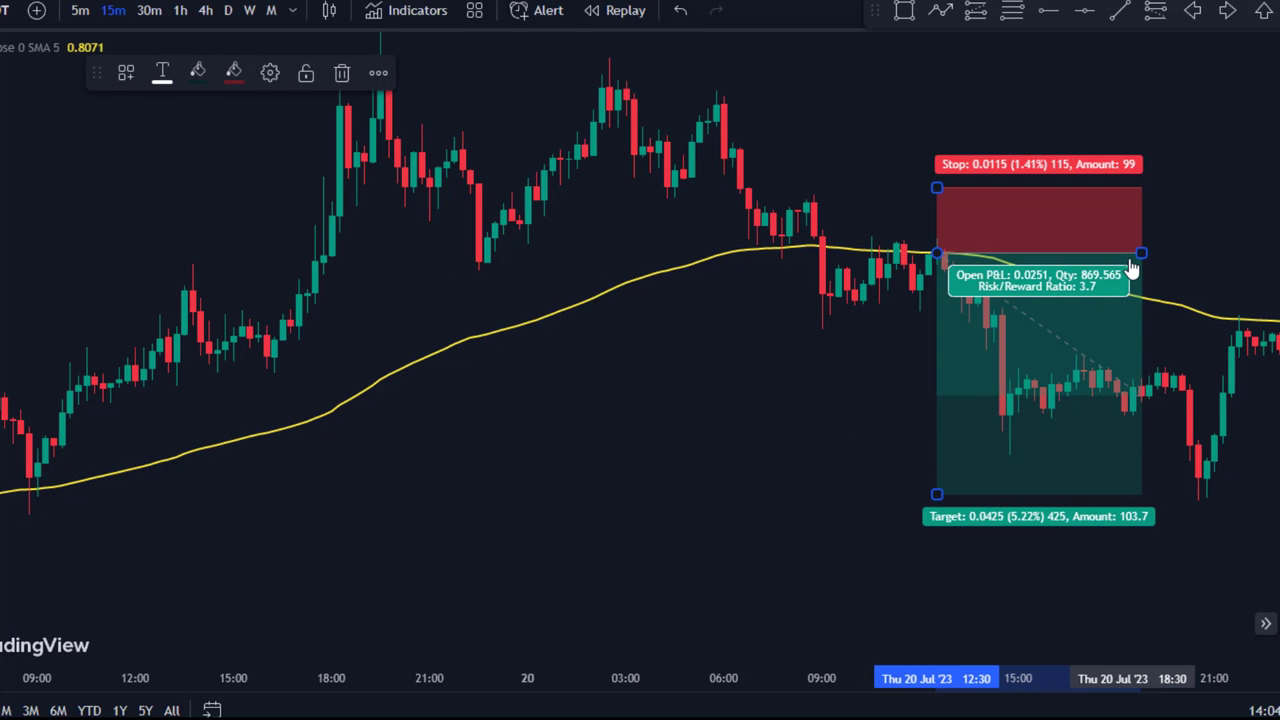
drag(1137, 254, 1263, 281)
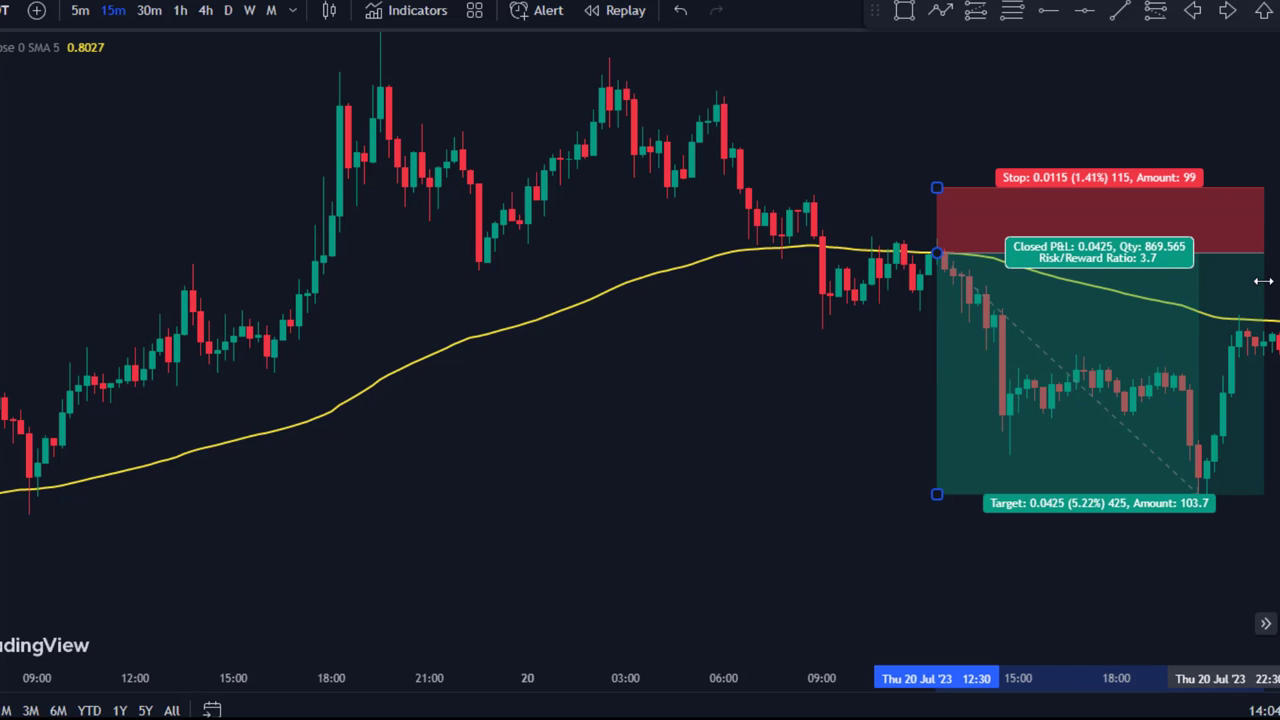
click(777, 389)
drag(777, 389, 663, 383)
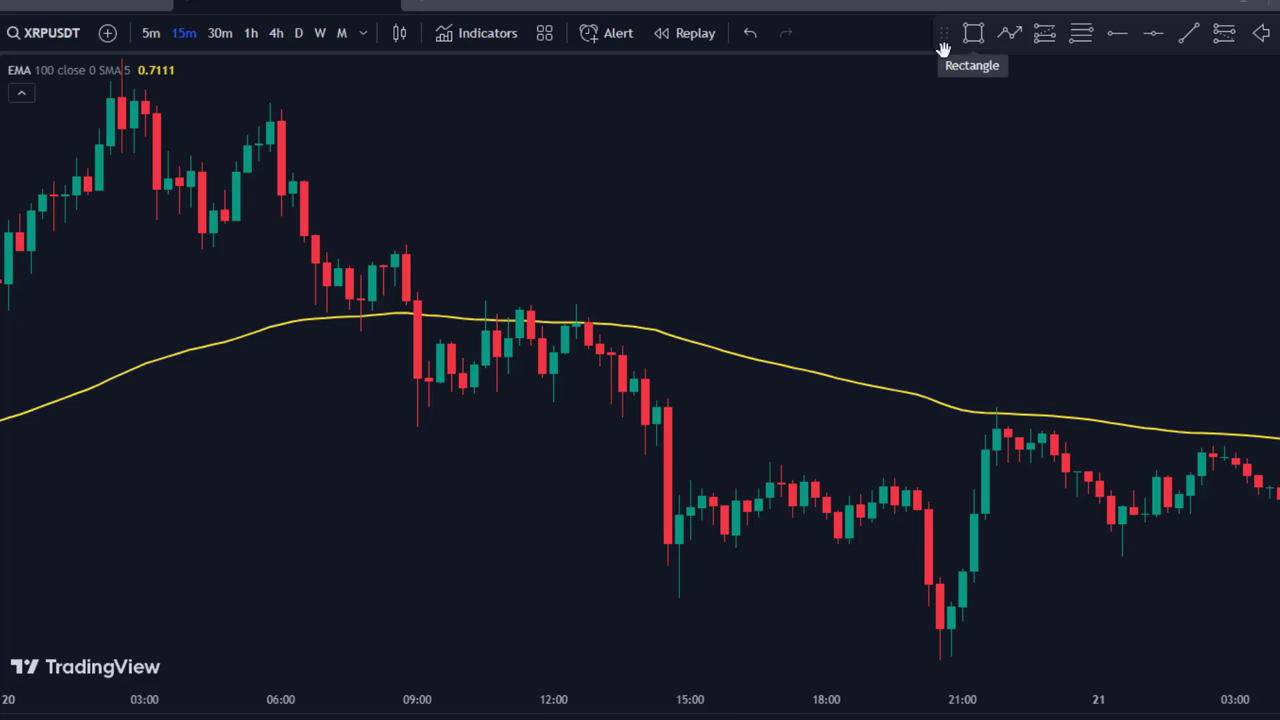
Draw a rectangle over the broken support zone from 08:30 on 20 Jul to shortly after midnight on 21 Jul.
click(972, 34)
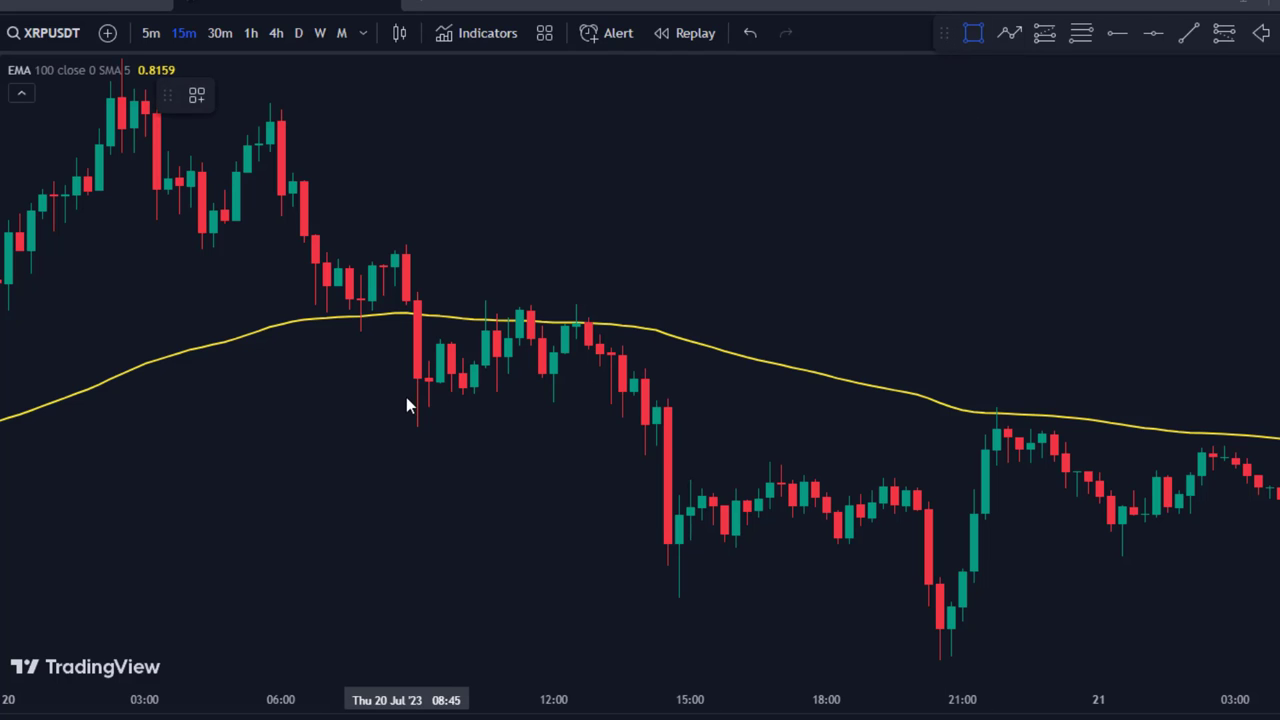
mouse_move(406, 397)
mouse_down()
mouse_move(1074, 416)
mouse_move(1125, 433)
mouse_up()
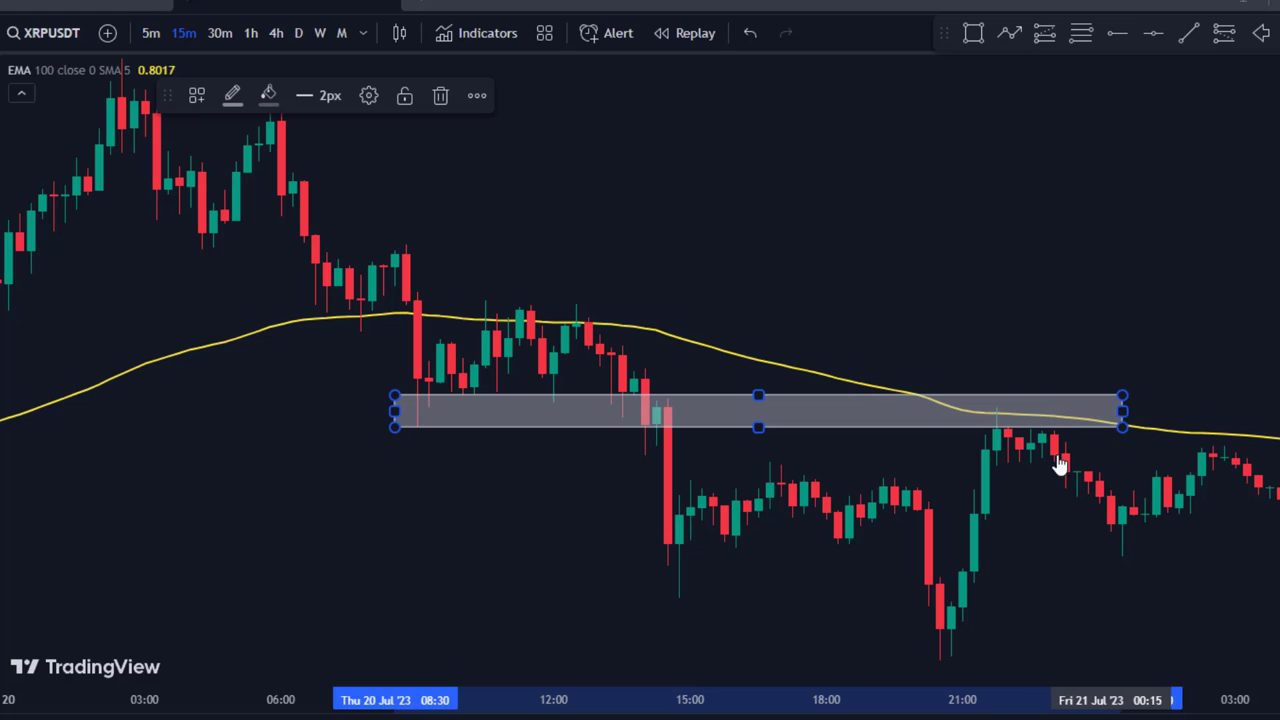
click(990, 533)
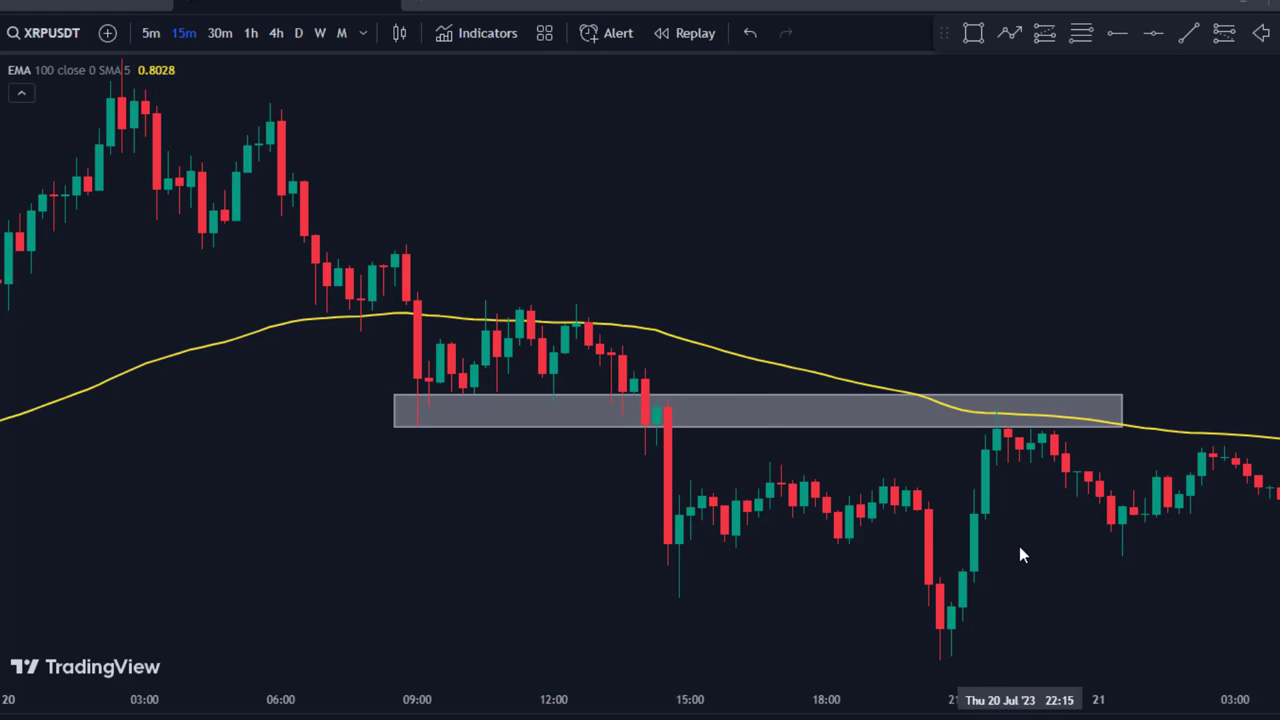
Place a short position at 22:15 on 20 Jul, just below the retested zone and EMA, with a 0.0093 (1.17%) stop.
drag(1019, 546, 849, 457)
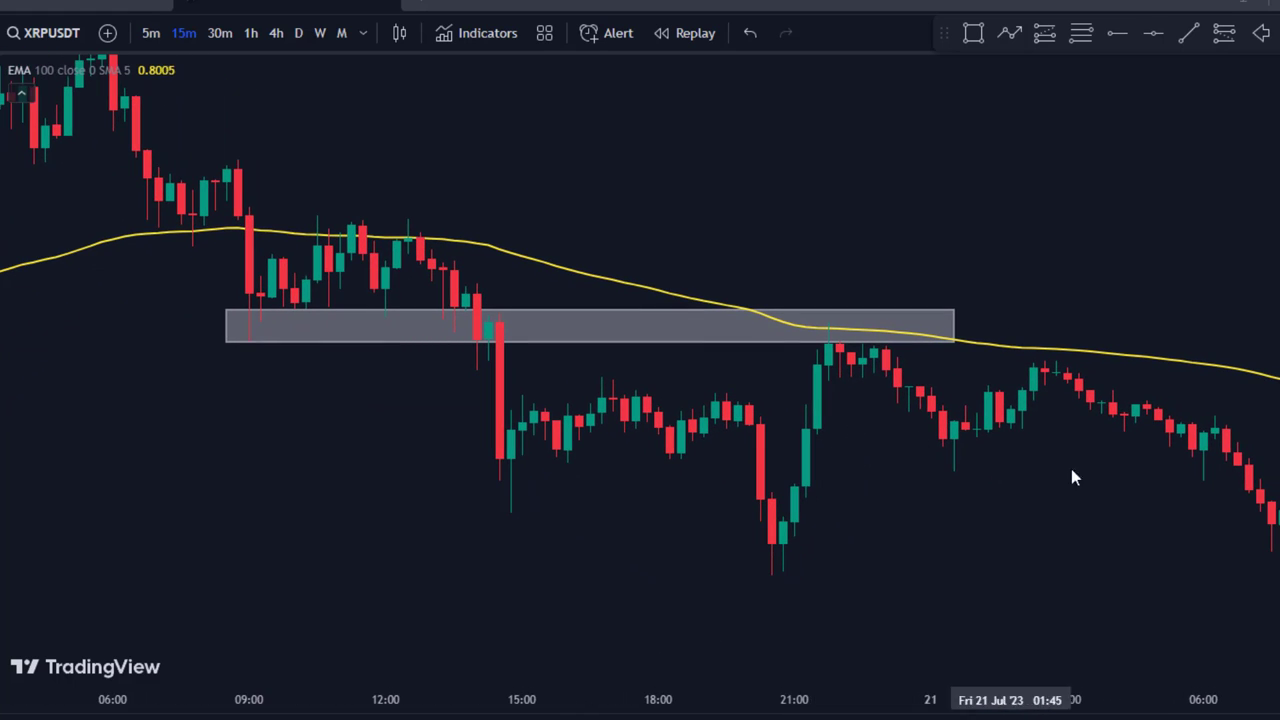
scroll(1160, 490, up, 3)
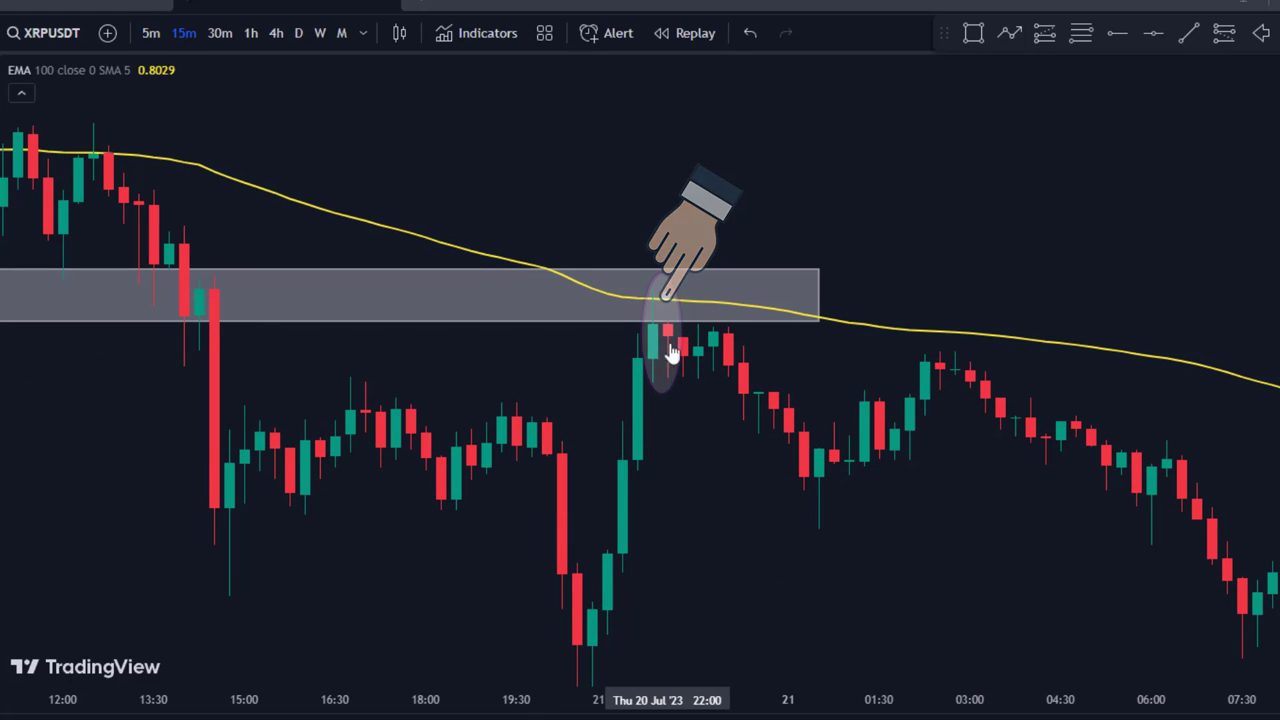
drag(771, 486, 816, 486)
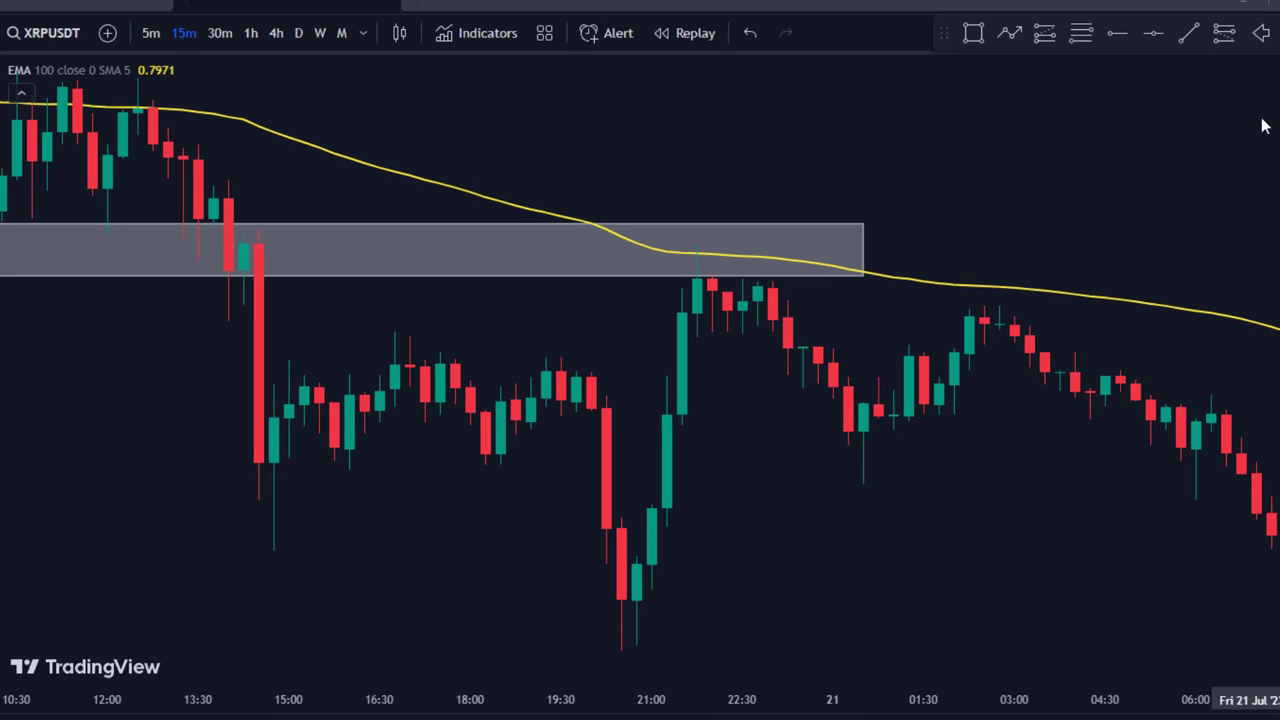
click(1224, 33)
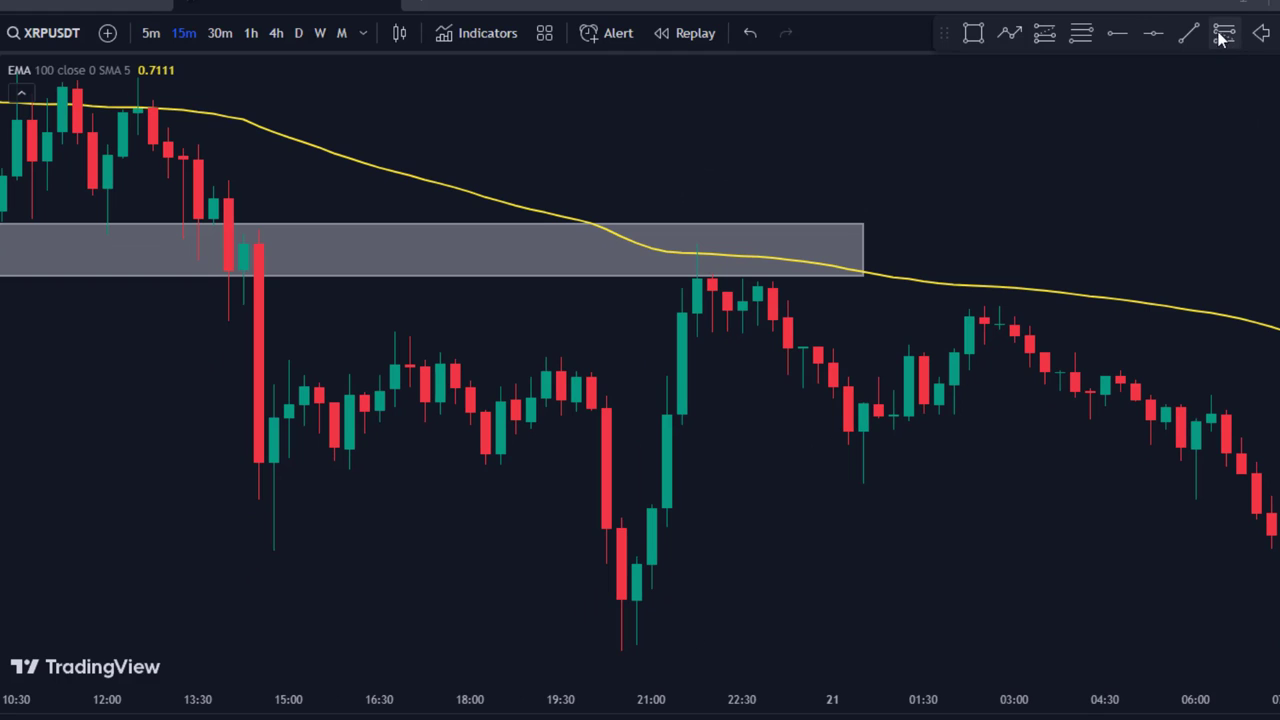
click(727, 321)
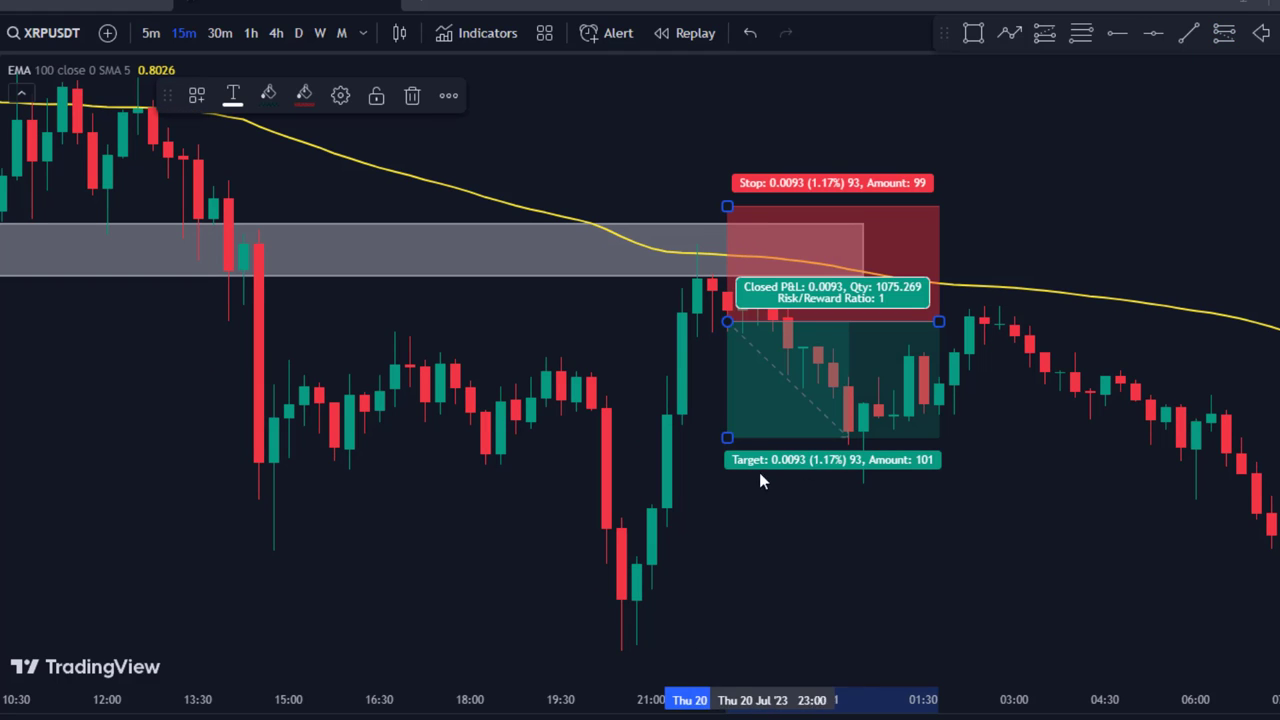
Set the short position's target to 0.0259 (3.25%) and extend it to about 09:30 on 21 Jul.
mouse_move(730, 441)
mouse_down()
mouse_move(711, 646)
mouse_move(744, 587)
mouse_up()
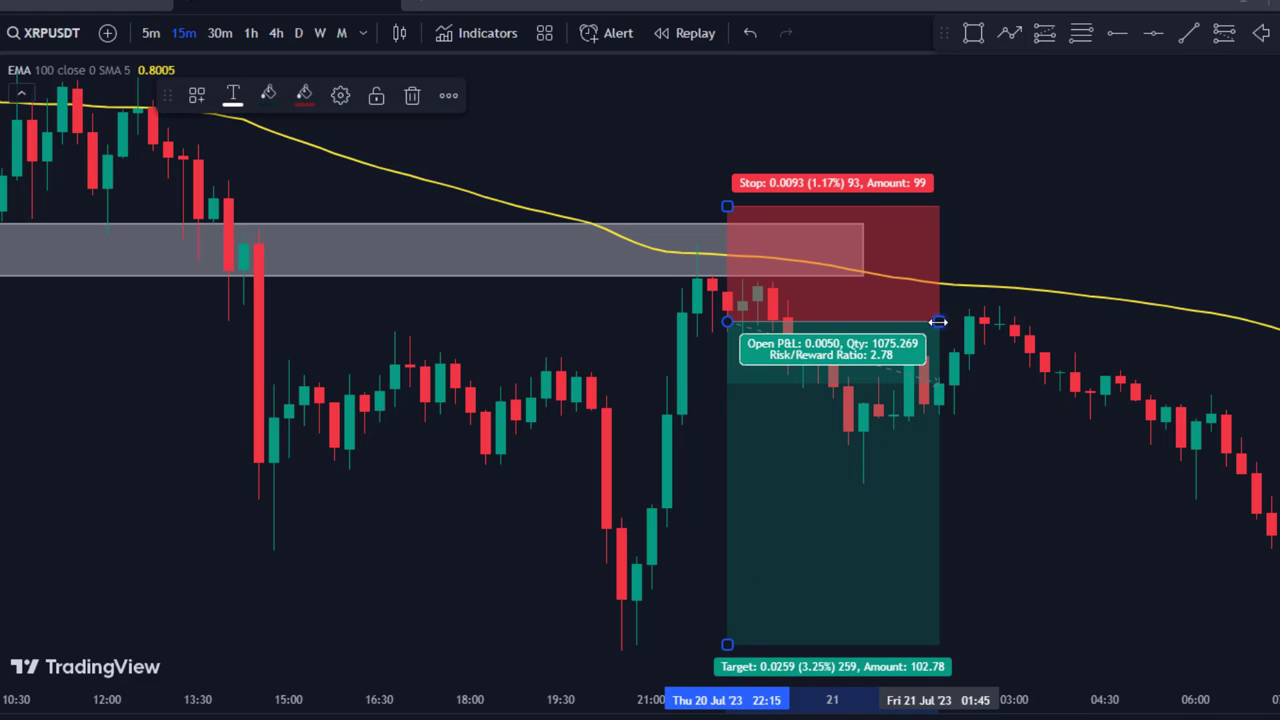
drag(938, 321, 1278, 322)
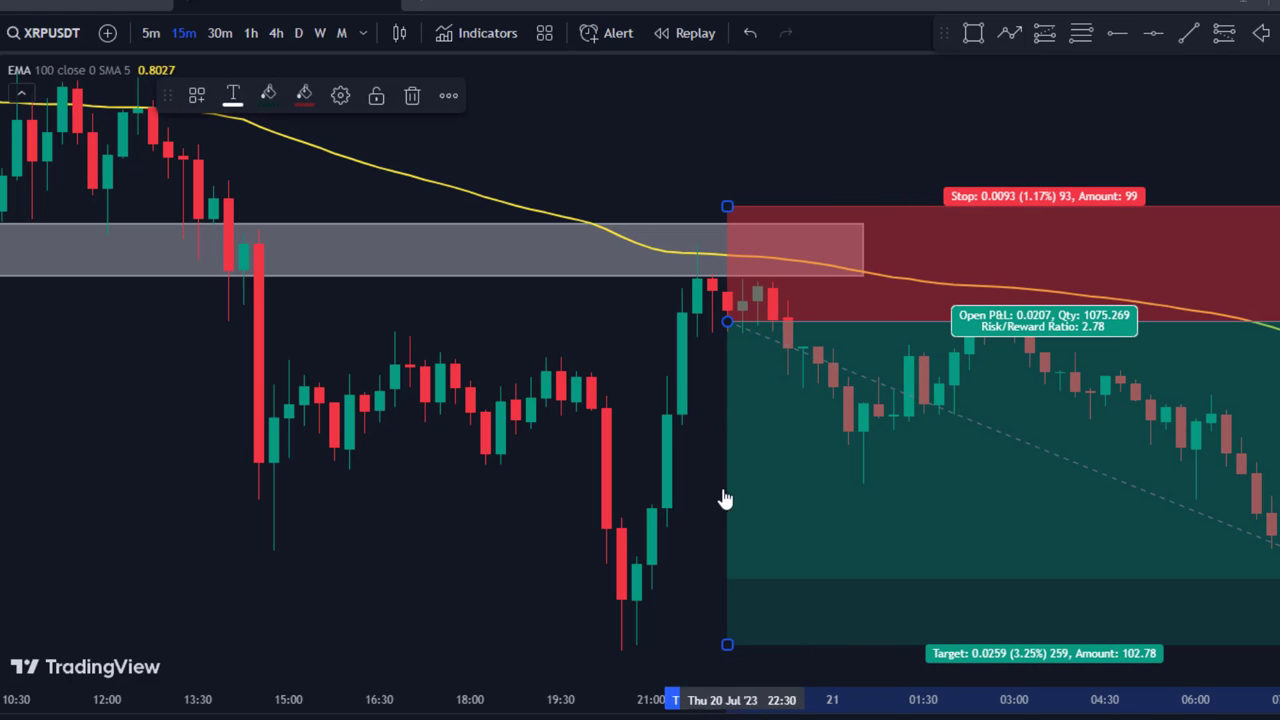
drag(725, 499, 517, 426)
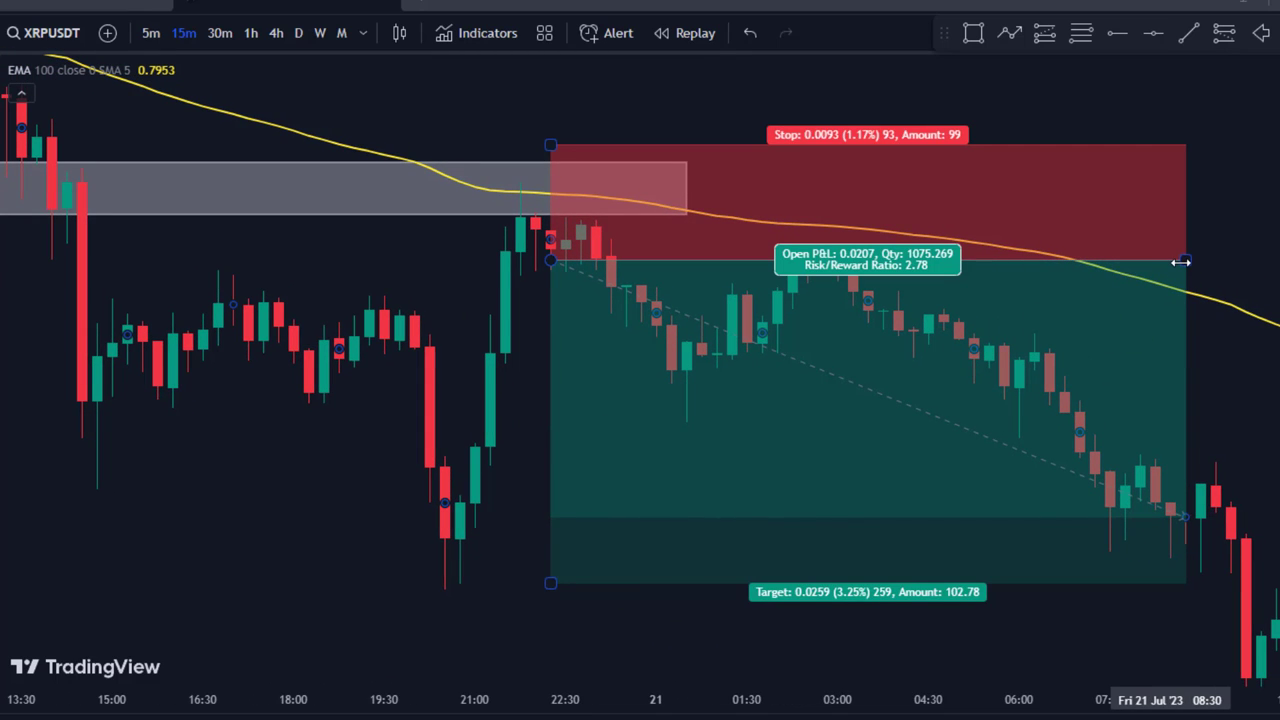
drag(1182, 261, 1244, 276)
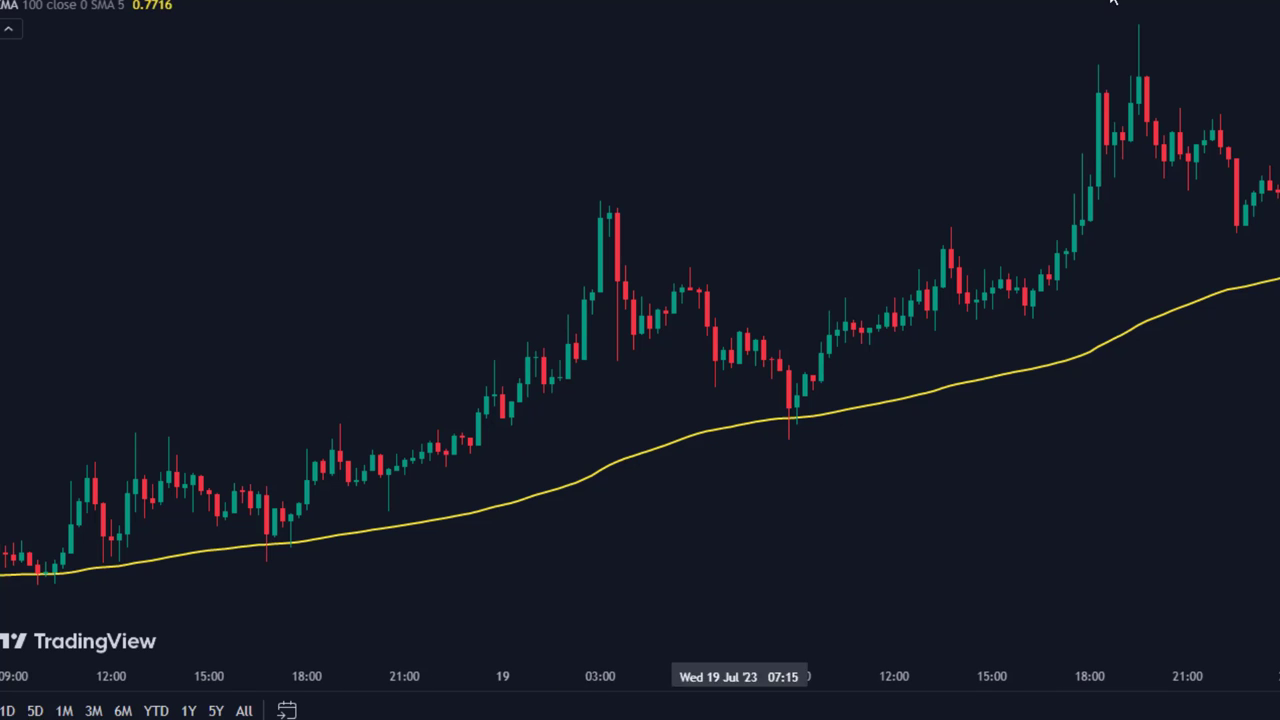
Draw a rectangle over the broken resistance zone from 16:30 on 18 Jul to 14:45 on 19 Jul.
mouse_move(258, 447)
mouse_down()
mouse_move(487, 465)
mouse_move(845, 465)
mouse_move(912, 447)
mouse_up()
drag(948, 436, 985, 435)
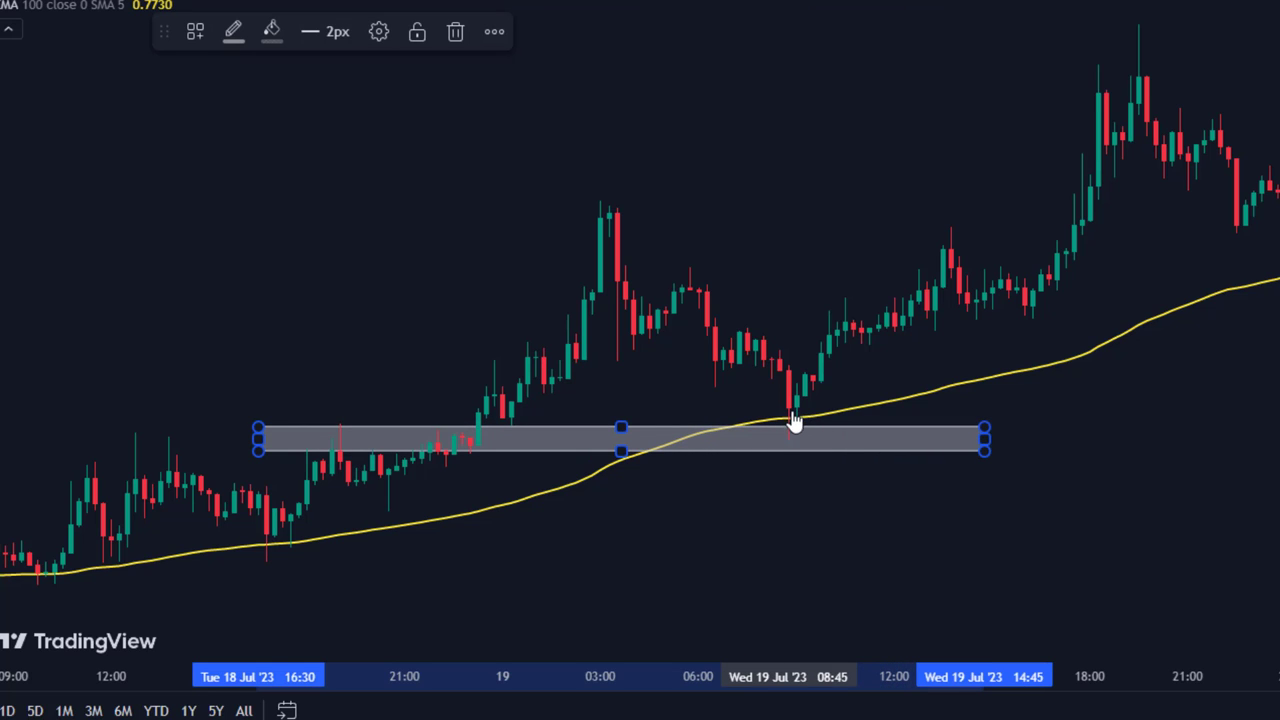
click(1061, 484)
Place a long position at 09:00 on 19 Jul with a 0.0183 (2.34%) stop and 0.0403 (5.15%) target, extended to about 18:30.
drag(1061, 484, 1040, 500)
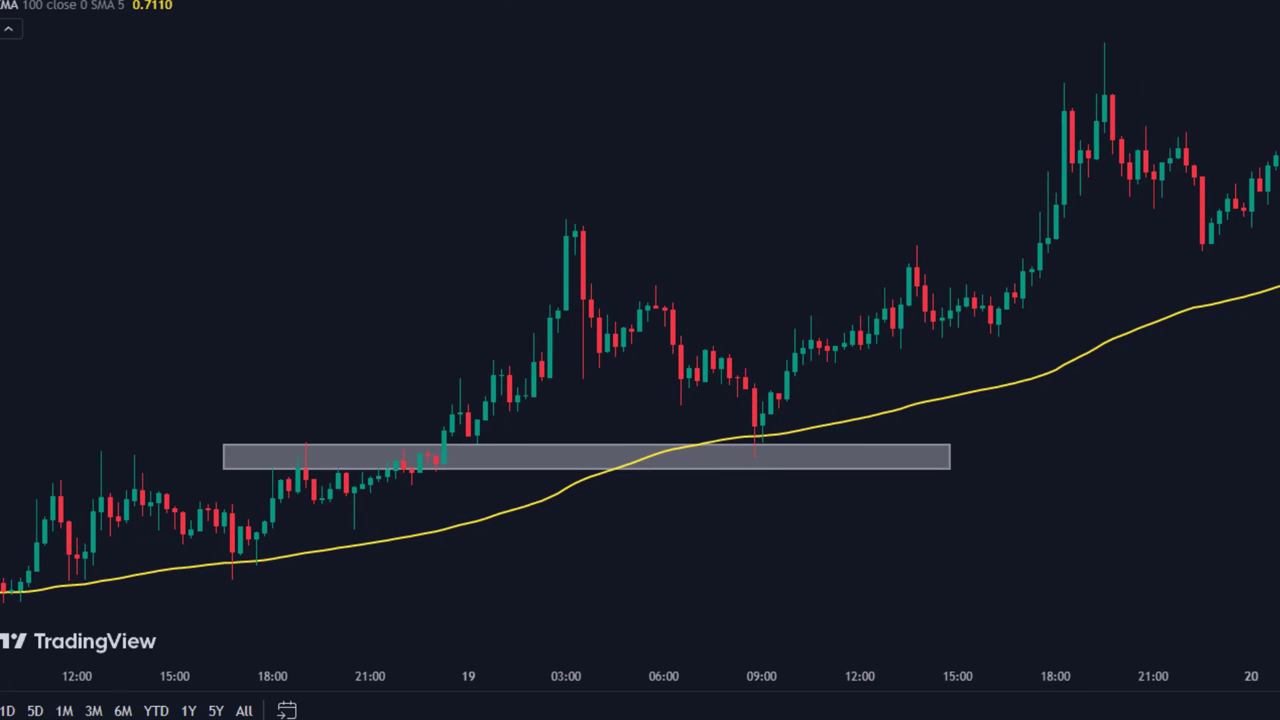
scroll(1171, 514, up, 5)
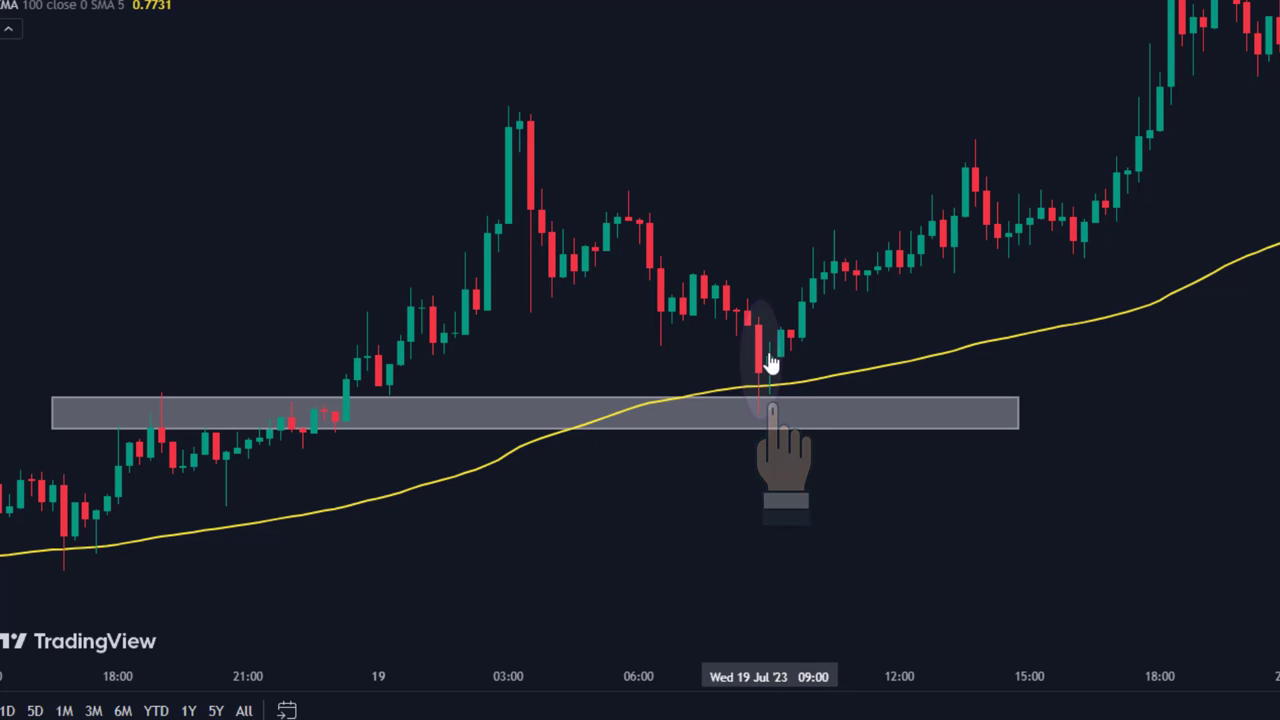
drag(817, 366, 793, 468)
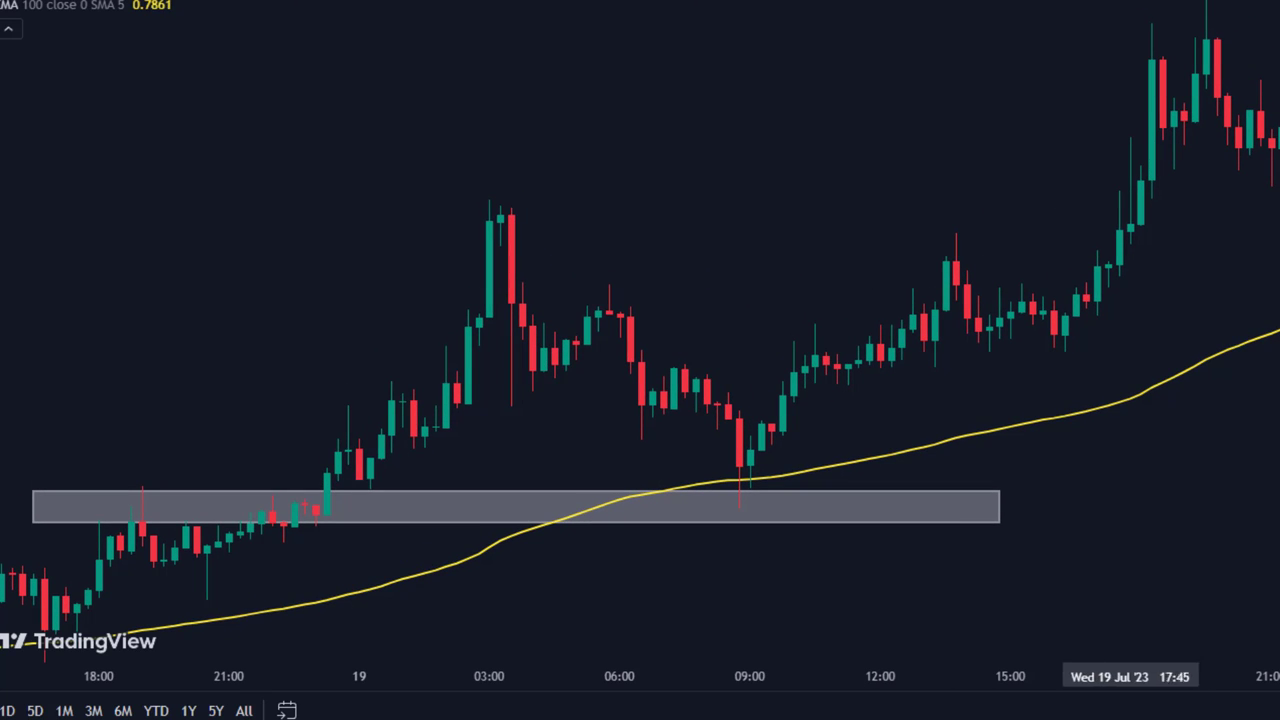
click(757, 430)
drag(751, 564, 751, 538)
drag(750, 284, 750, 174)
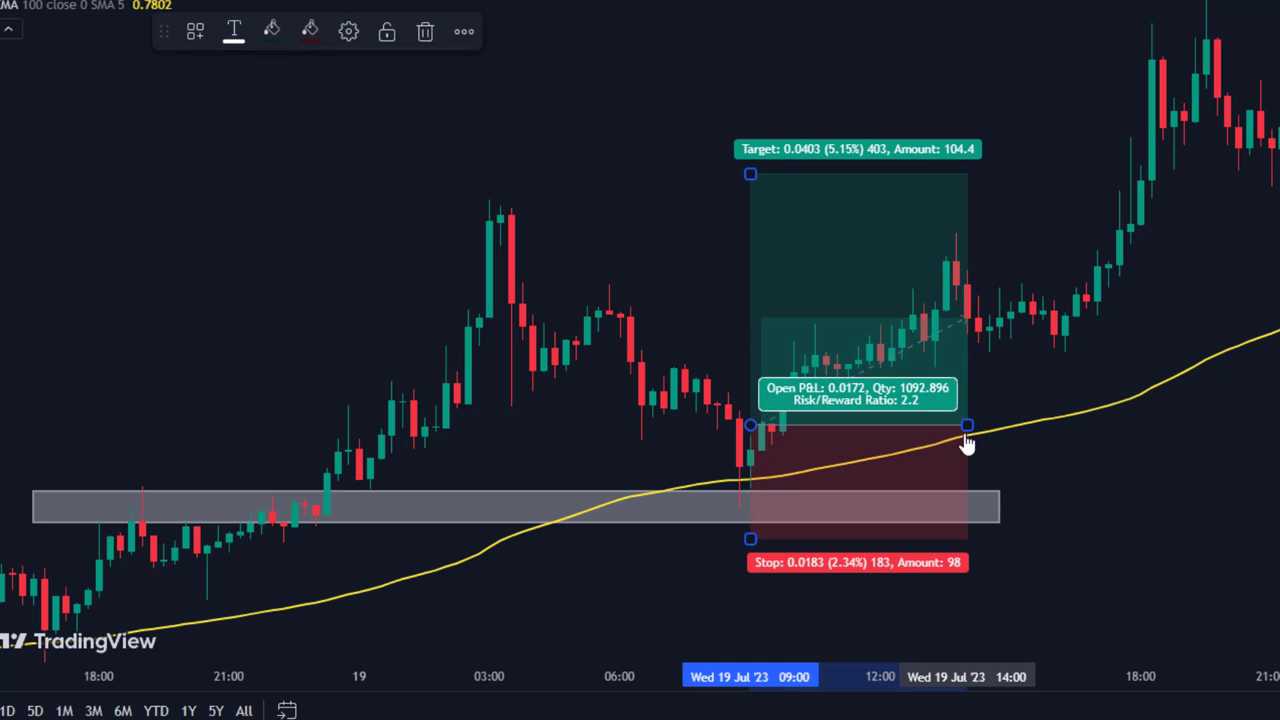
drag(967, 426, 1163, 425)
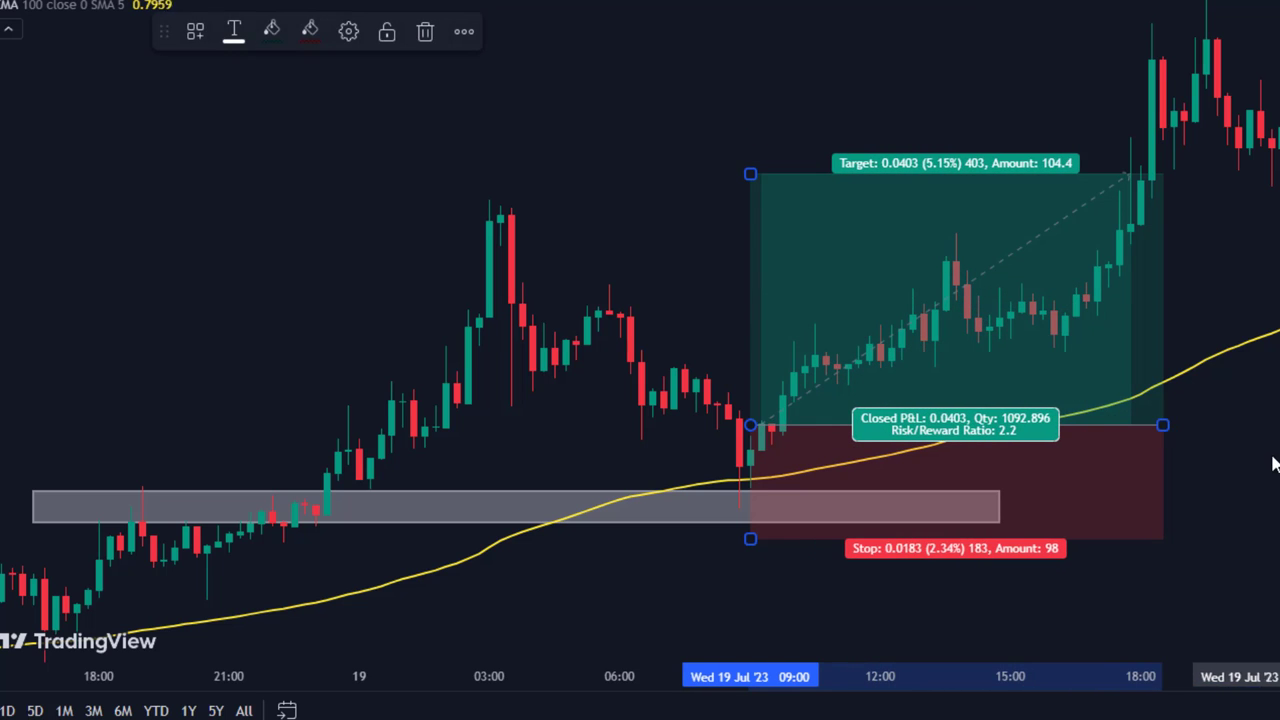
click(1260, 465)
Draw a rectangle over the broken support zone from about 08:45 on 20 Jul to about 01:30 on 21 Jul.
scroll(1240, 460, right, 6)
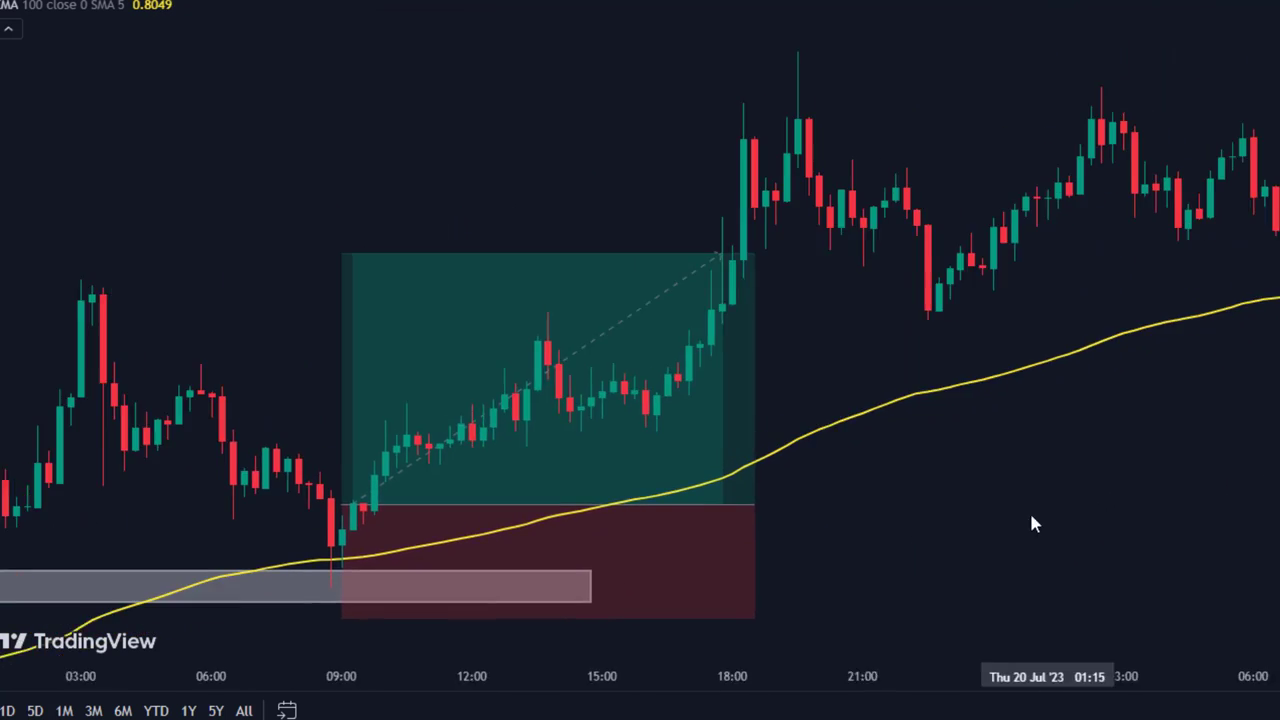
scroll(1057, 474, right, 6)
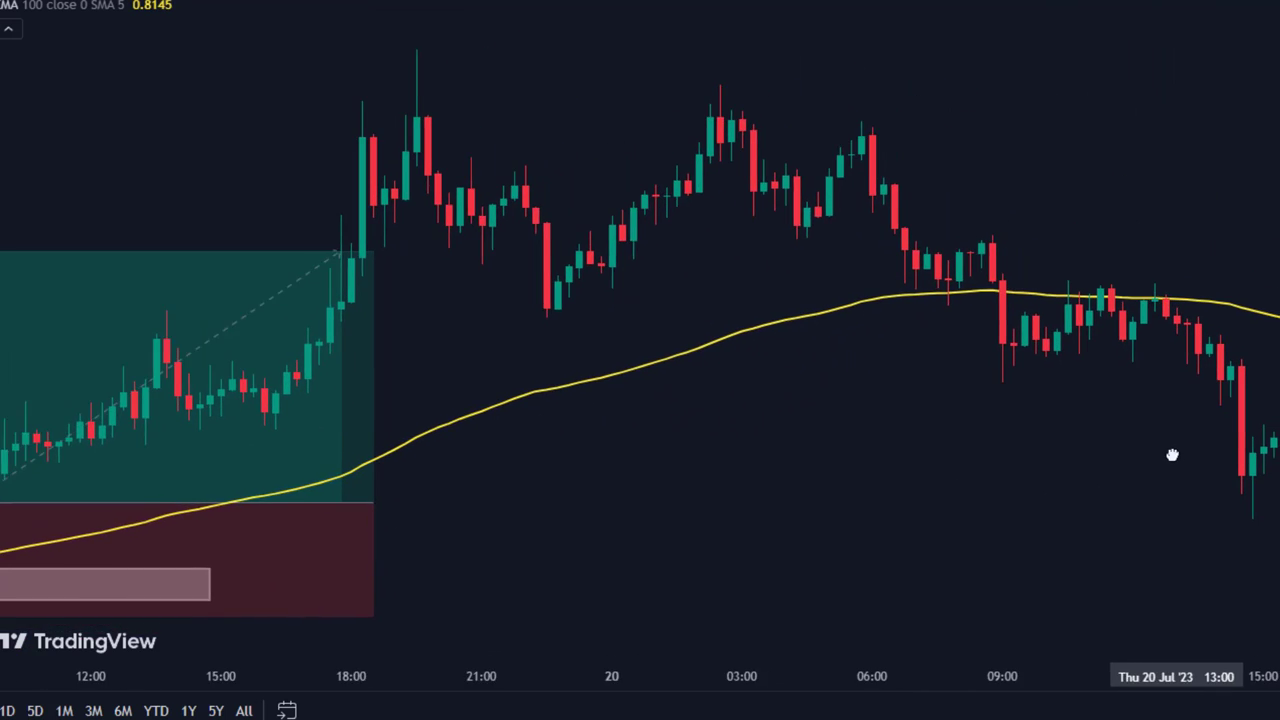
scroll(1172, 455, right, 3)
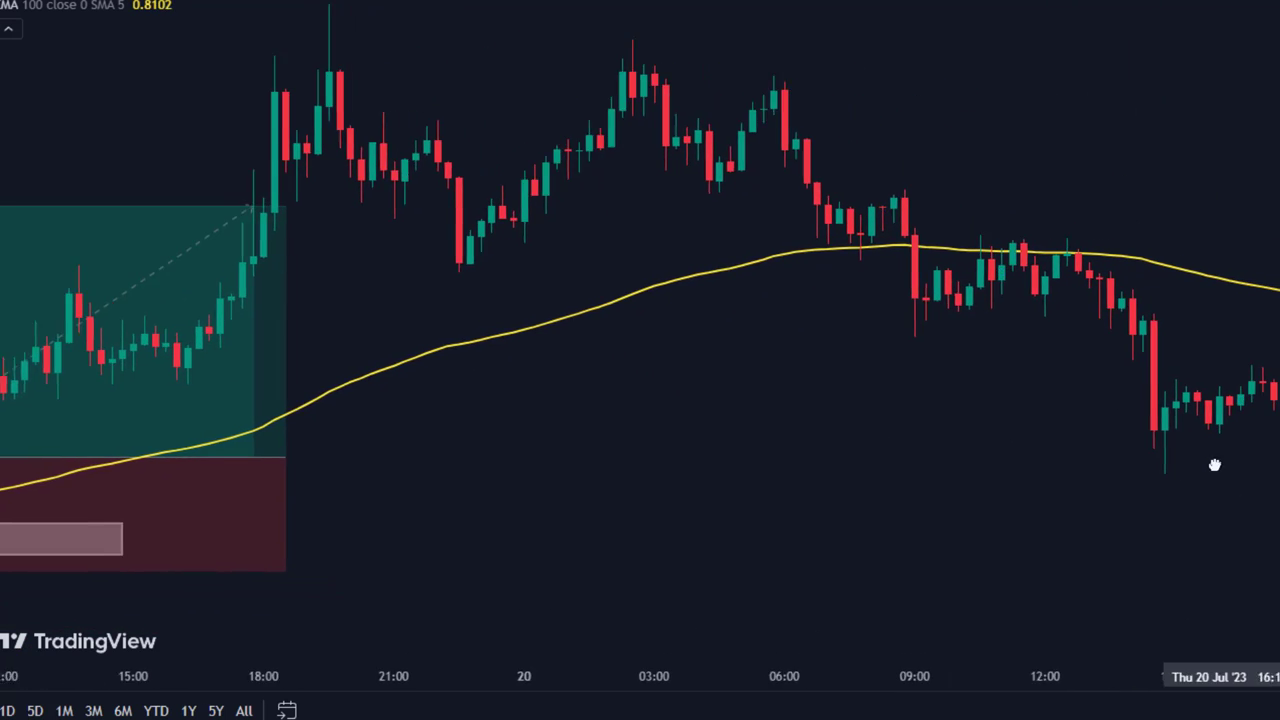
scroll(1214, 465, right, 4)
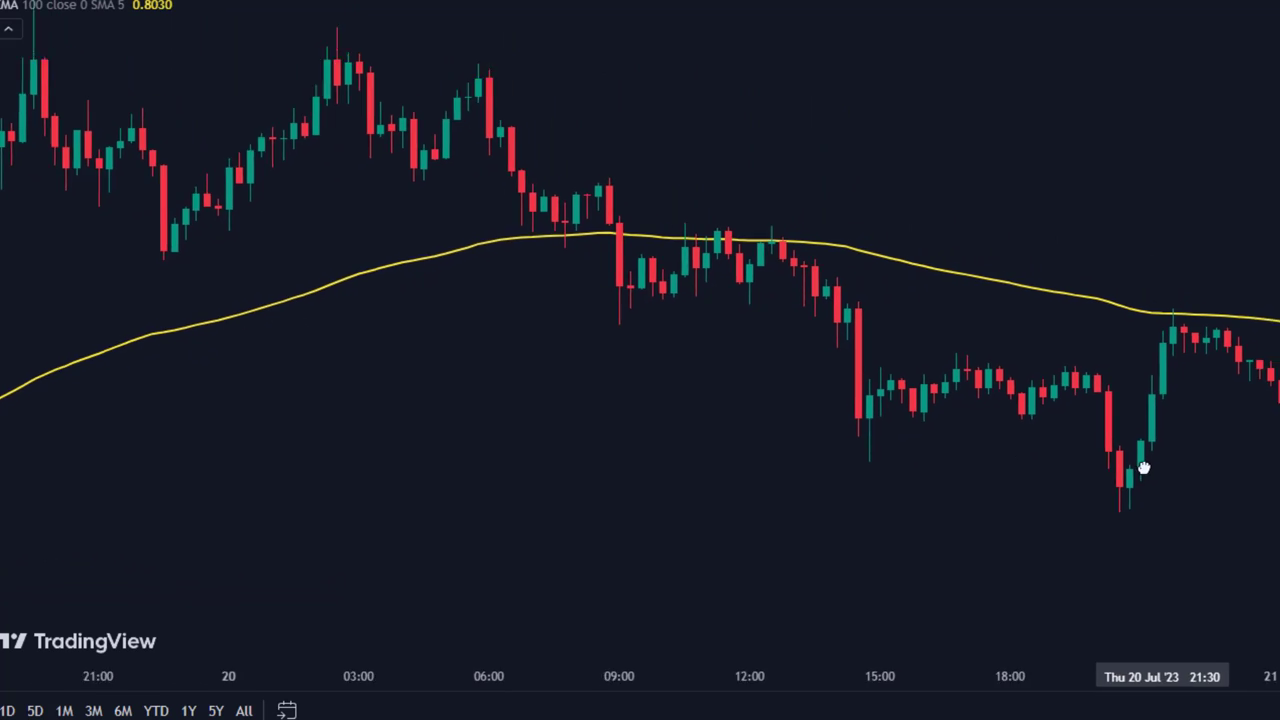
scroll(1143, 468, right, 4)
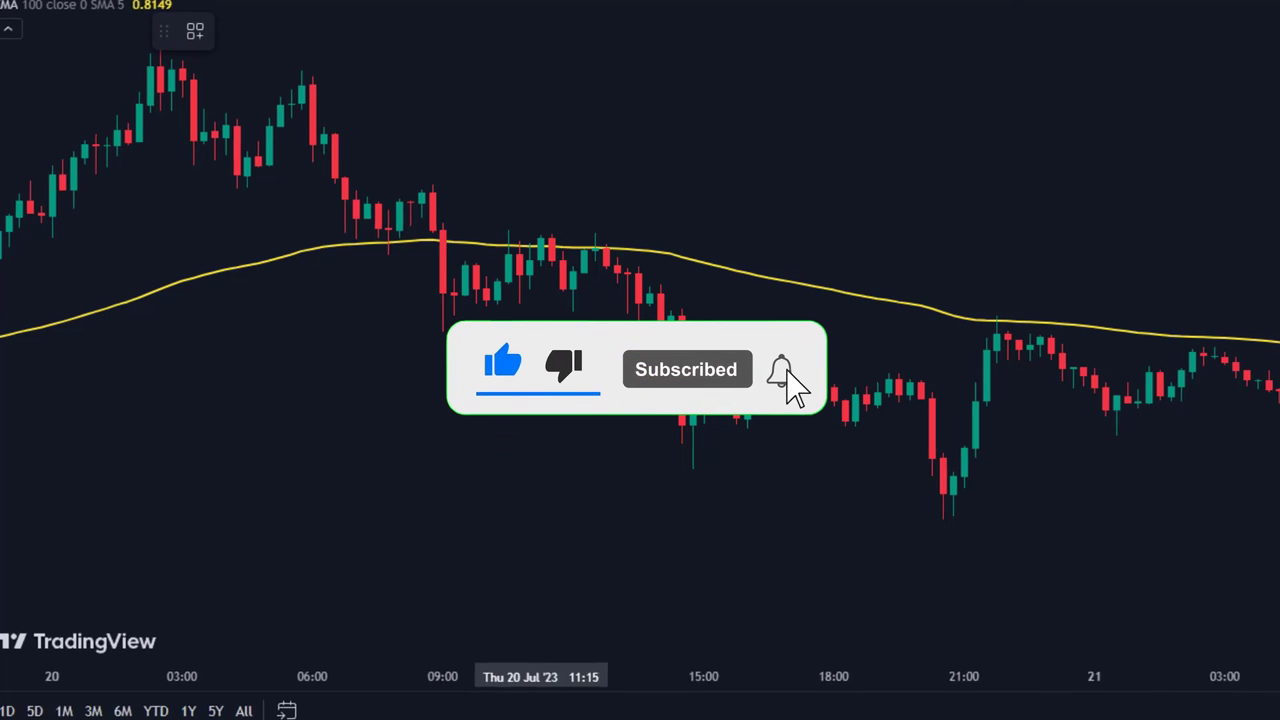
mouse_move(445, 302)
mouse_down()
mouse_move(1134, 346)
mouse_move(1266, 334)
mouse_up()
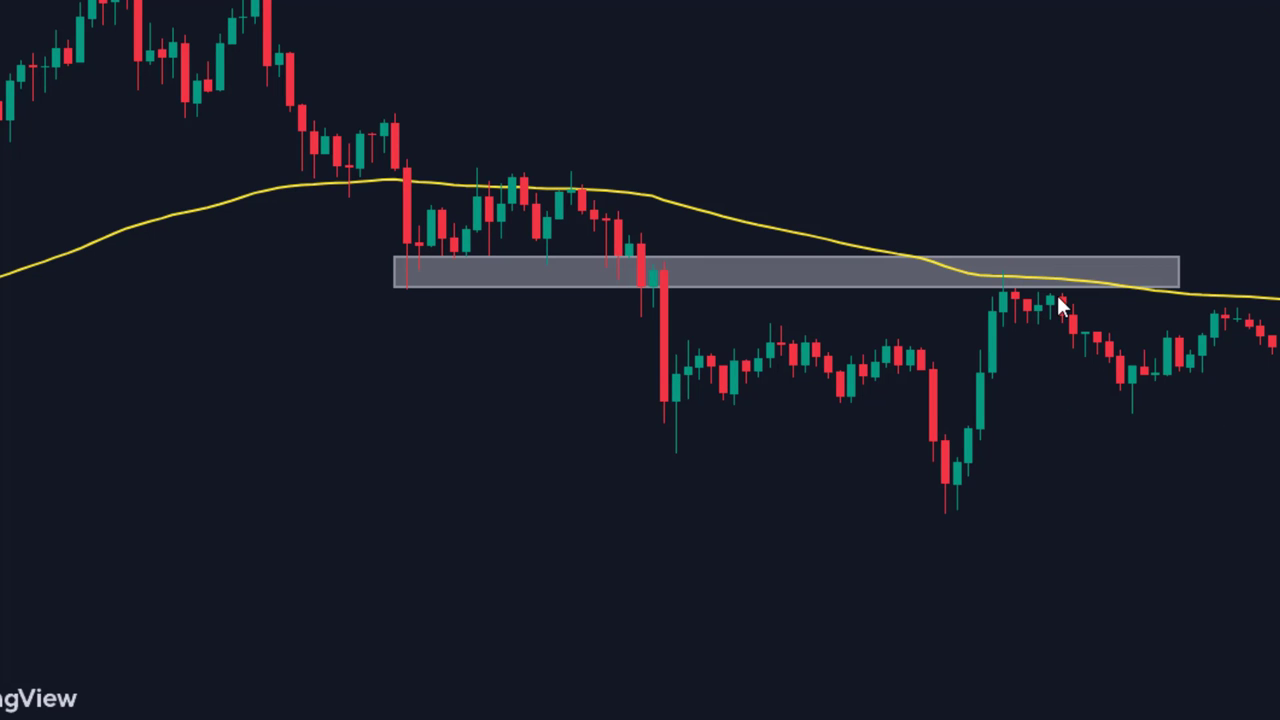
Place a short position at 23:00 on 20 Jul with a 0.0112 (1.41%) stop and 0.0262 (3.29%) target, extended to about 10:00 on 21 Jul.
click(996, 330)
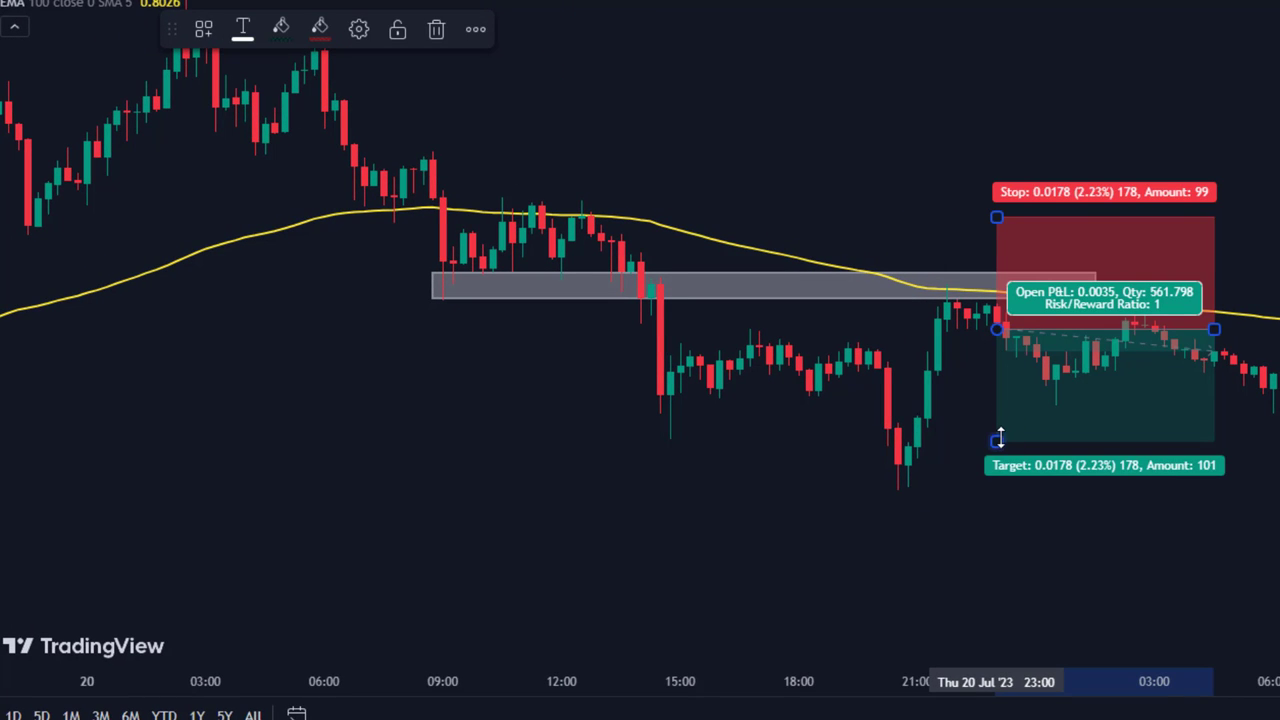
drag(998, 437, 991, 494)
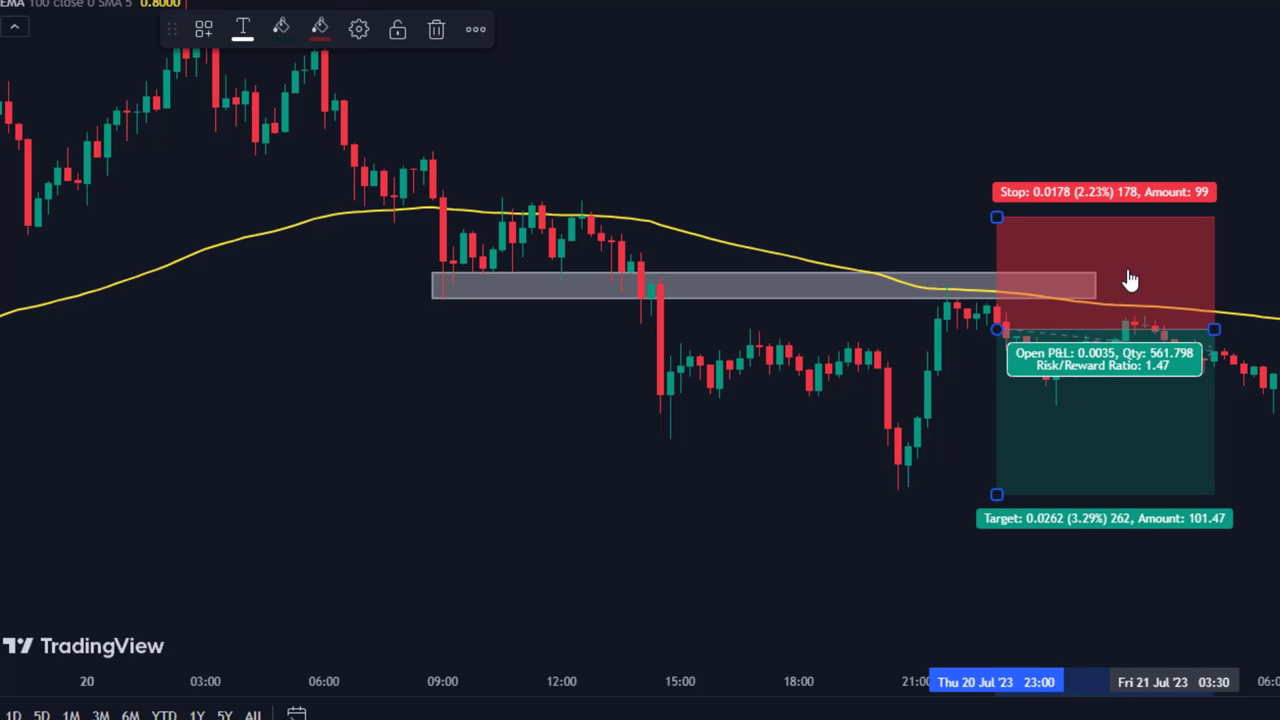
drag(996, 218, 991, 260)
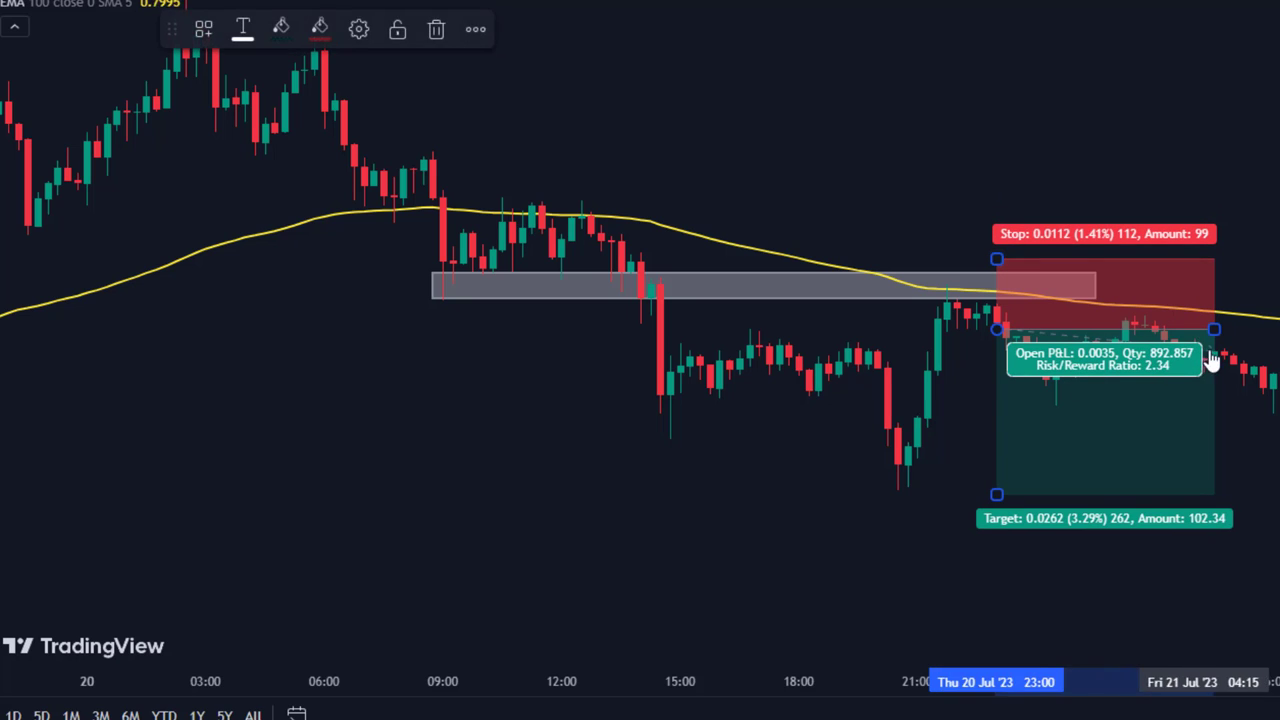
drag(1218, 329, 1279, 330)
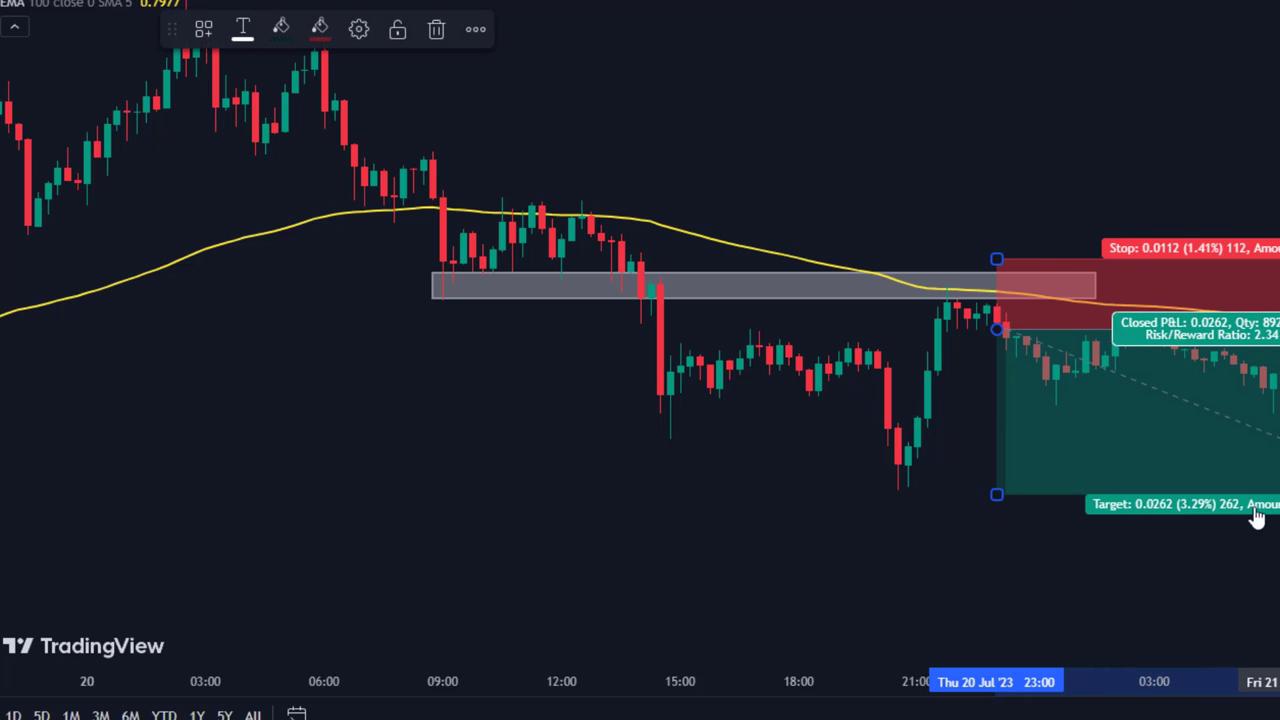
mouse_move(1253, 593)
mouse_down()
mouse_move(1094, 566)
mouse_move(1011, 568)
mouse_up()
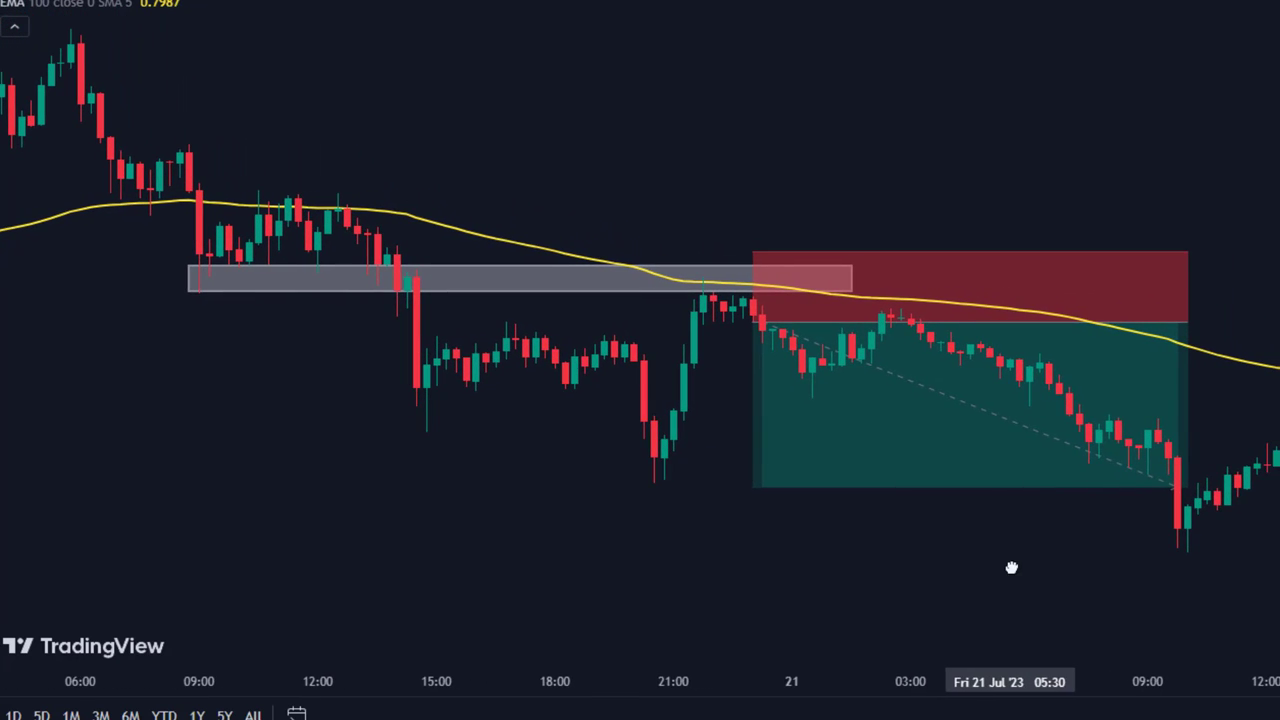